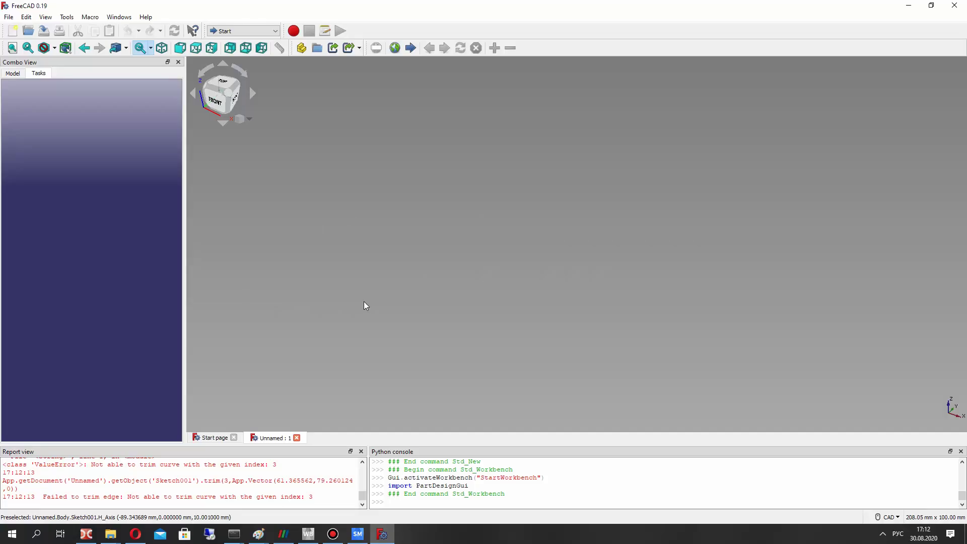
Switch to the Part Design workbench, create a new body and start a sketch on the XY plane
{"action": "left_click", "coordinate": [243, 31]}
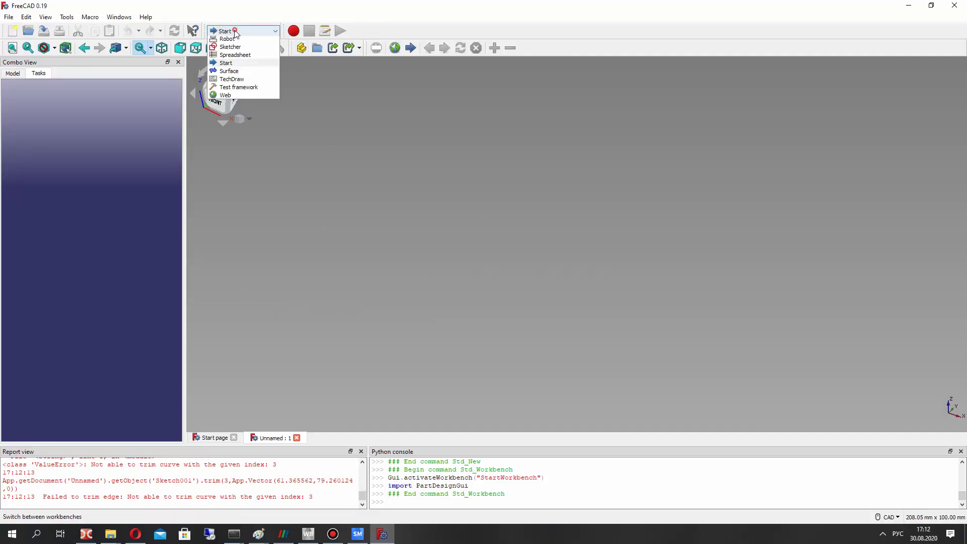
{"action": "left_click", "coordinate": [233, 154]}
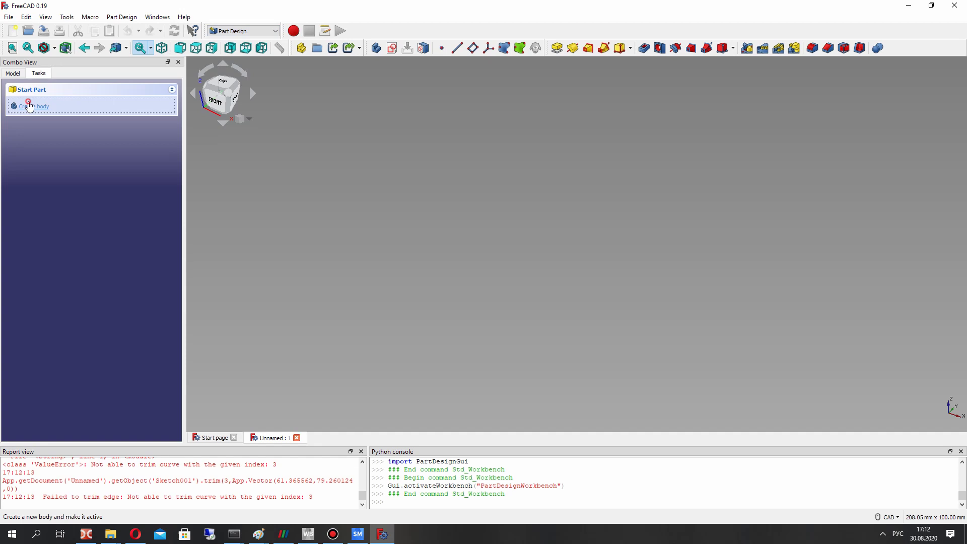
{"action": "left_click", "coordinate": [30, 104]}
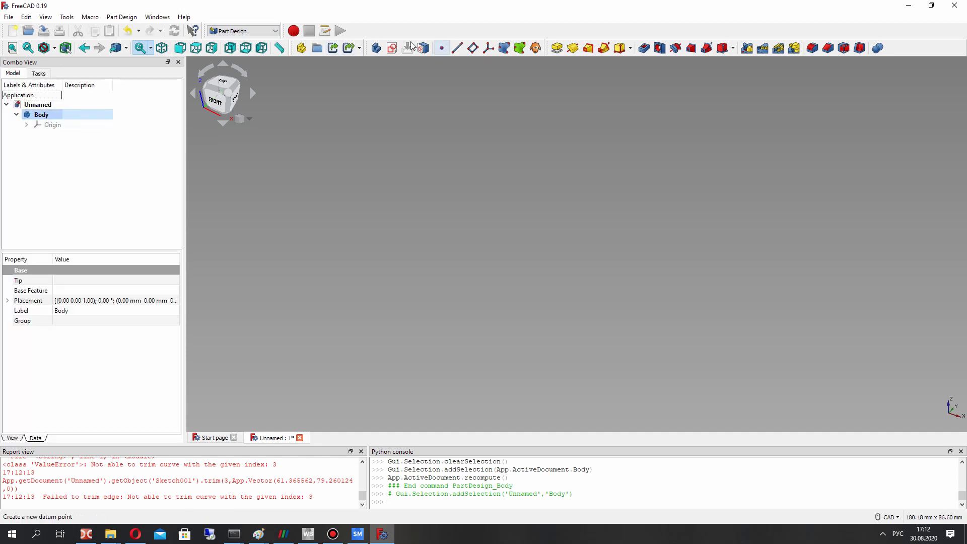
{"action": "left_click", "coordinate": [392, 48]}
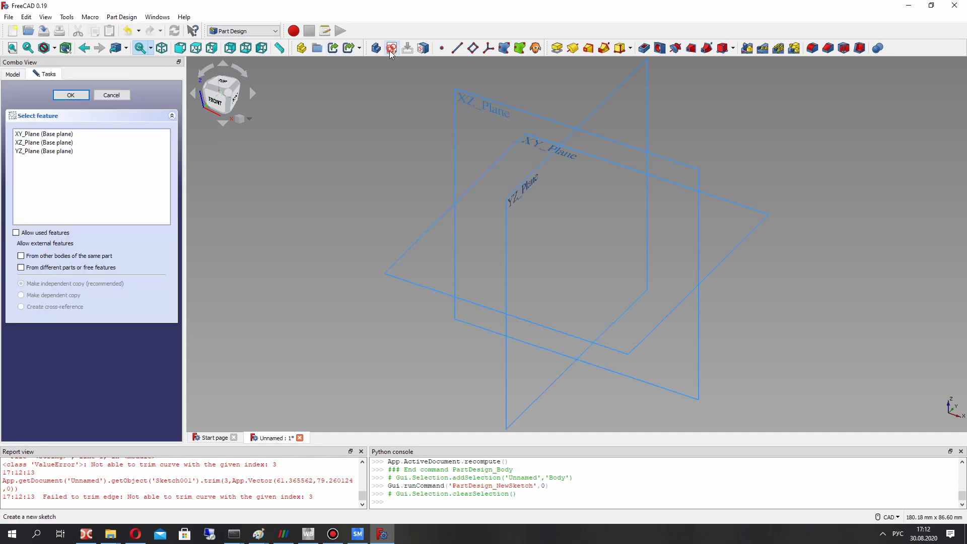
{"action": "left_click", "coordinate": [535, 155]}
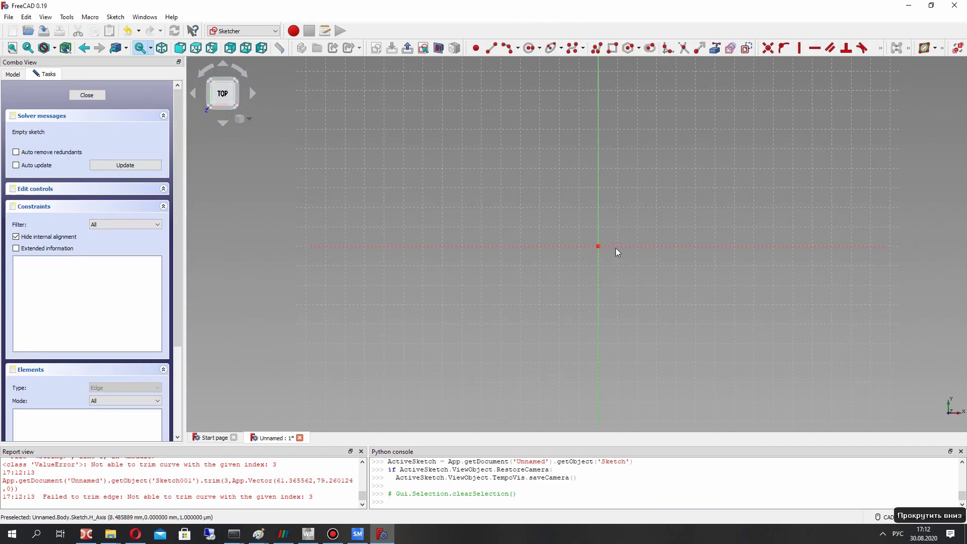
Draw a circle about 275 mm in diameter centred on the sketch origin
{"action": "left_click", "coordinate": [529, 48]}
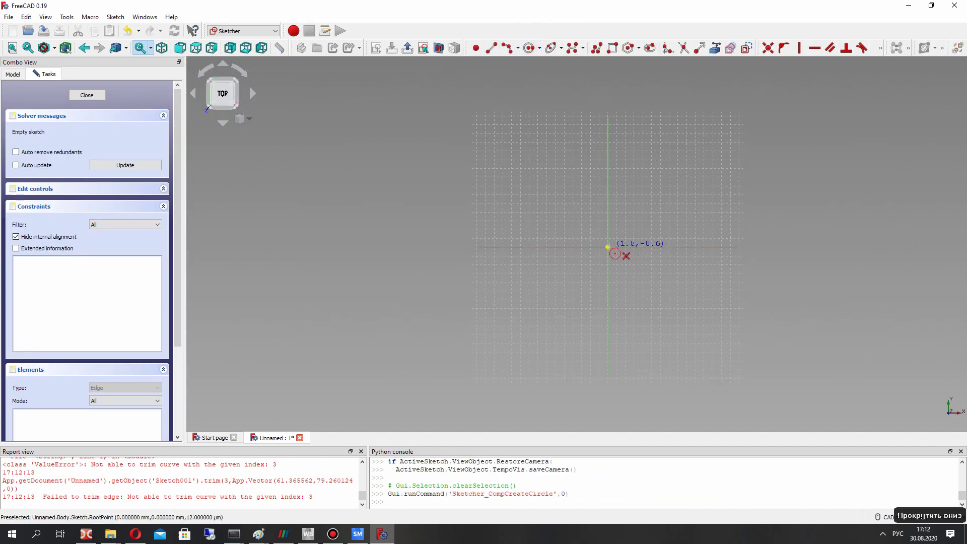
{"action": "left_click", "coordinate": [608, 247]}
{"action": "left_click", "coordinate": [688, 158]}
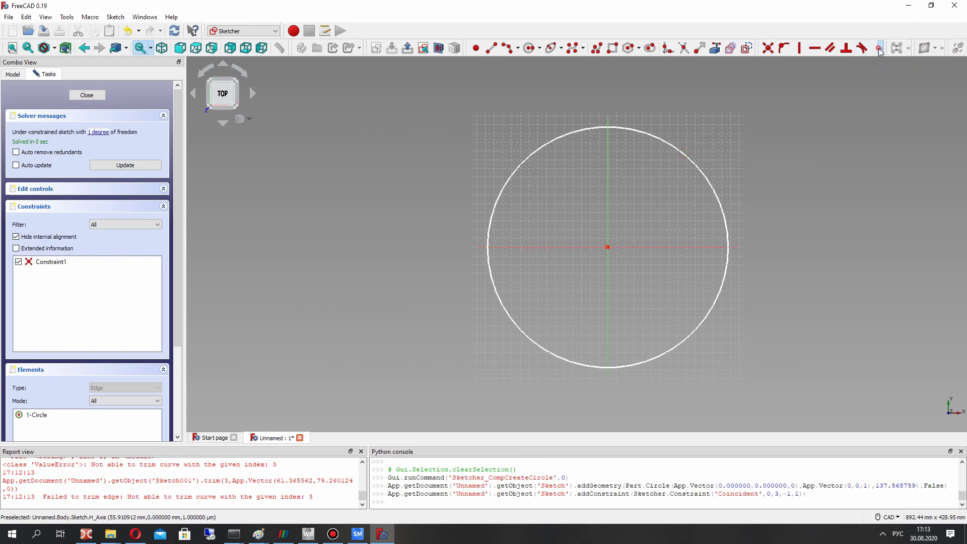
Constrain the circle's diameter to 200 mm
{"action": "left_click", "coordinate": [881, 48]}
{"action": "left_click", "coordinate": [780, 80]}
{"action": "left_click", "coordinate": [799, 97]}
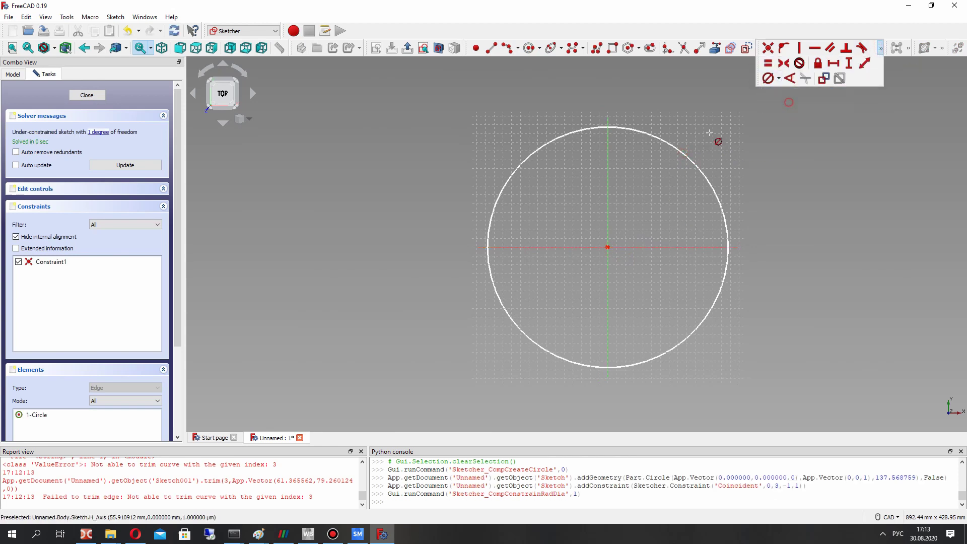
{"action": "left_click", "coordinate": [666, 147]}
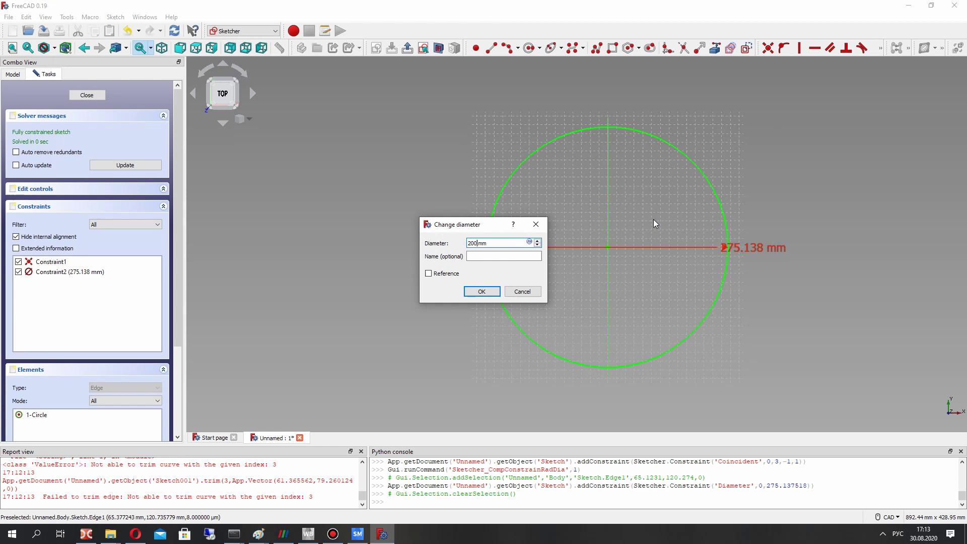
{"action": "key", "text": "Return"}
Close the sketch and pad the circle to a length of 10 mm
{"action": "right_click_drag", "start_coordinate": [559, 293], "coordinate": [570, 312]}
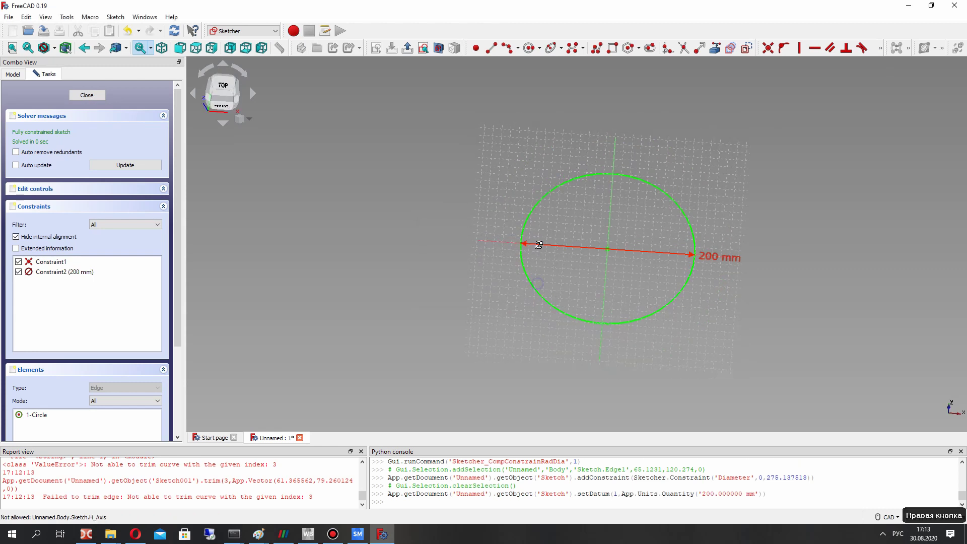
{"action": "left_click", "coordinate": [74, 96]}
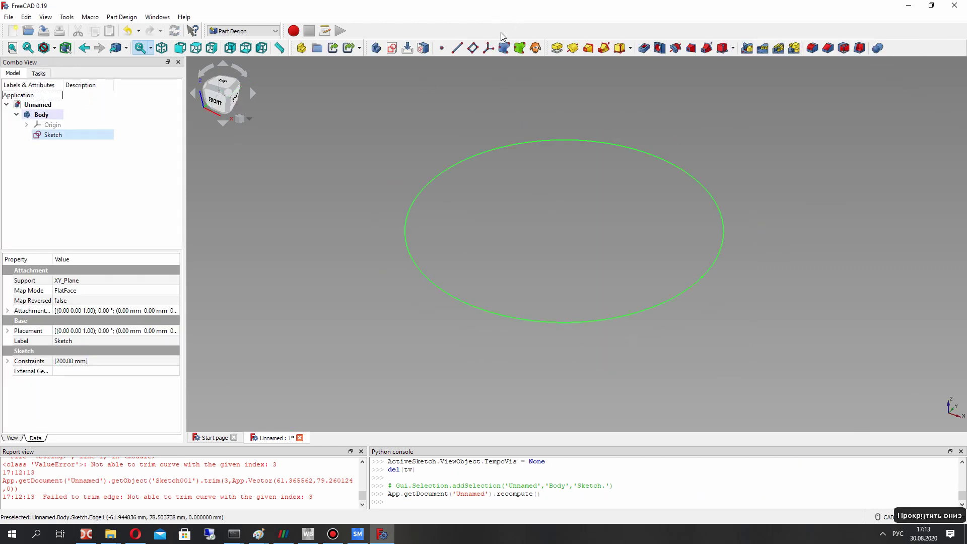
{"action": "left_click", "coordinate": [557, 48]}
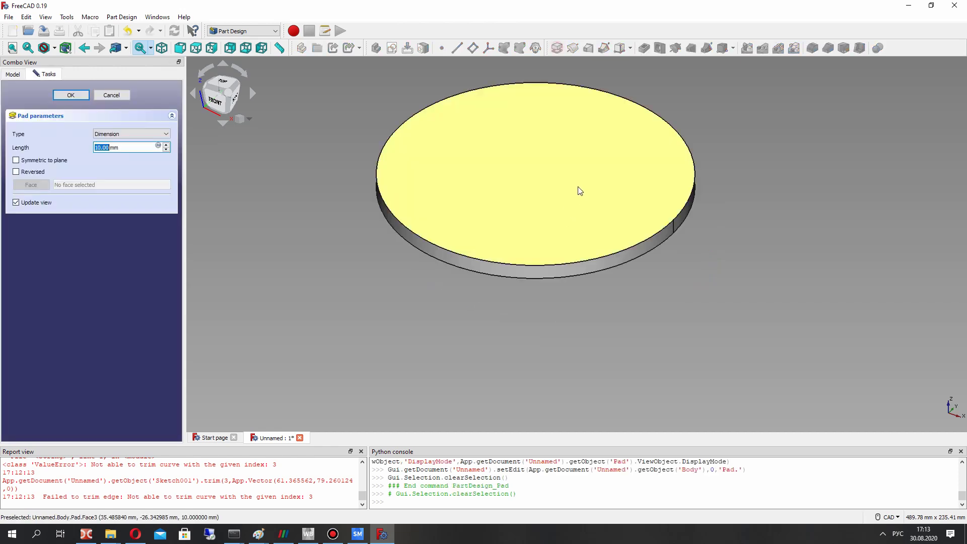
{"action": "left_click", "coordinate": [70, 95]}
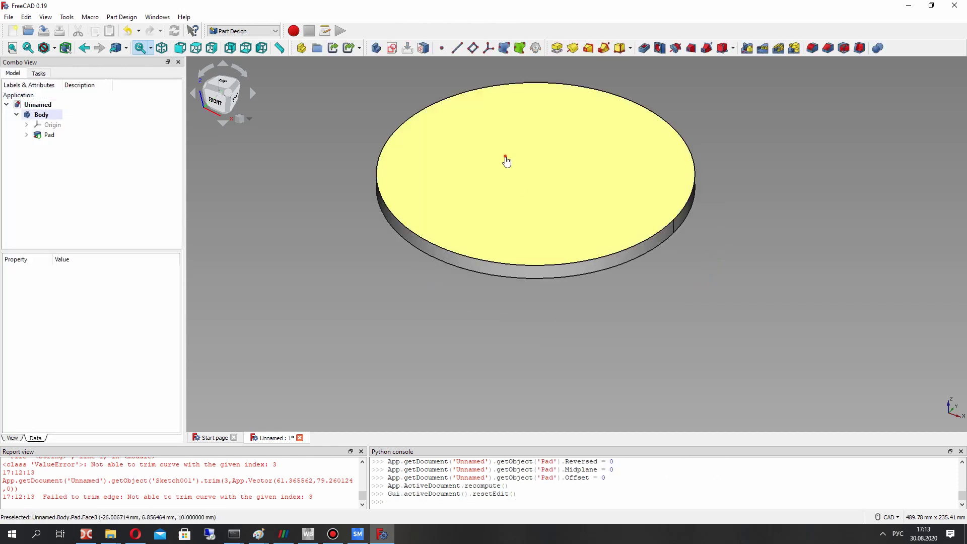
Start a new sketch on the disc's upper face and turn on construction geometry mode
{"action": "left_click", "coordinate": [506, 158]}
{"action": "left_click", "coordinate": [392, 48]}
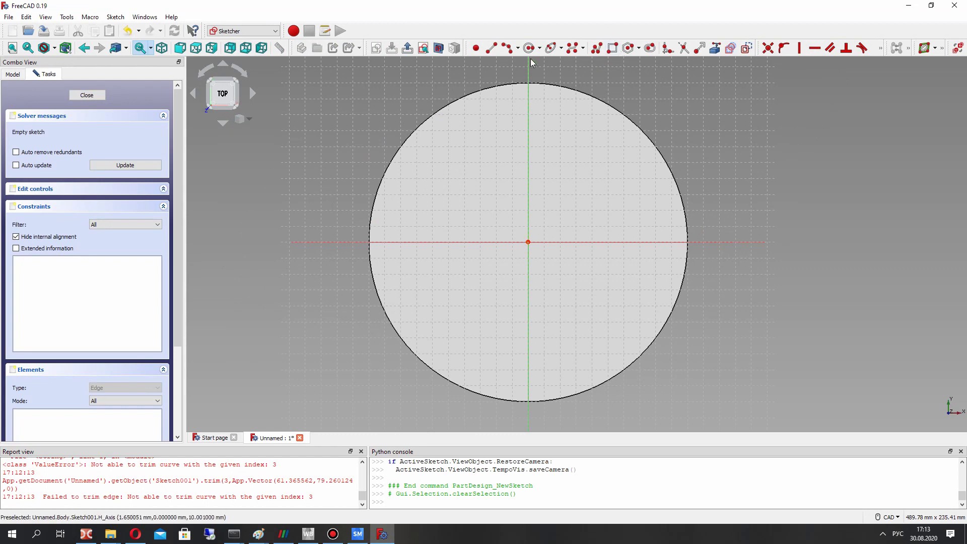
{"action": "left_click", "coordinate": [115, 16]}
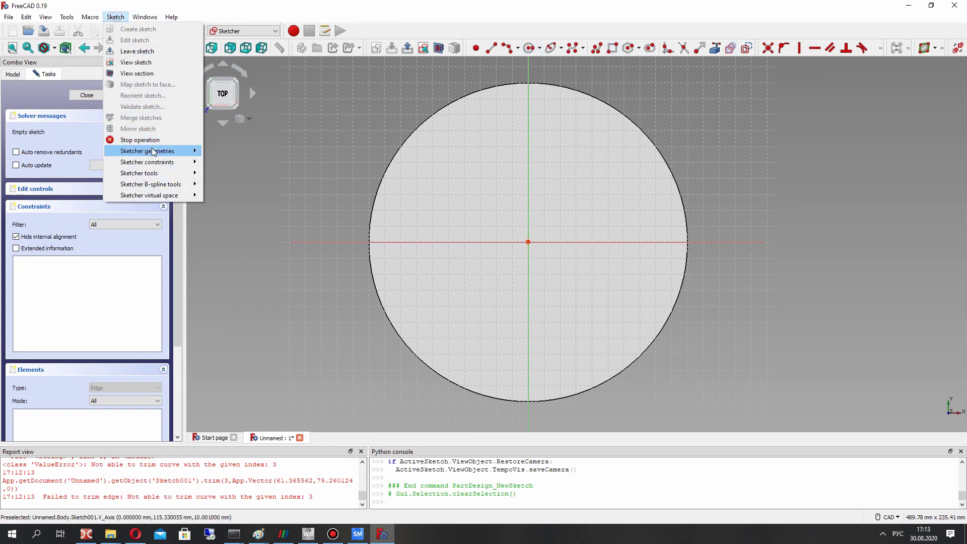
{"action": "mouse_move", "coordinate": [153, 152]}
{"action": "left_click", "coordinate": [241, 473]}
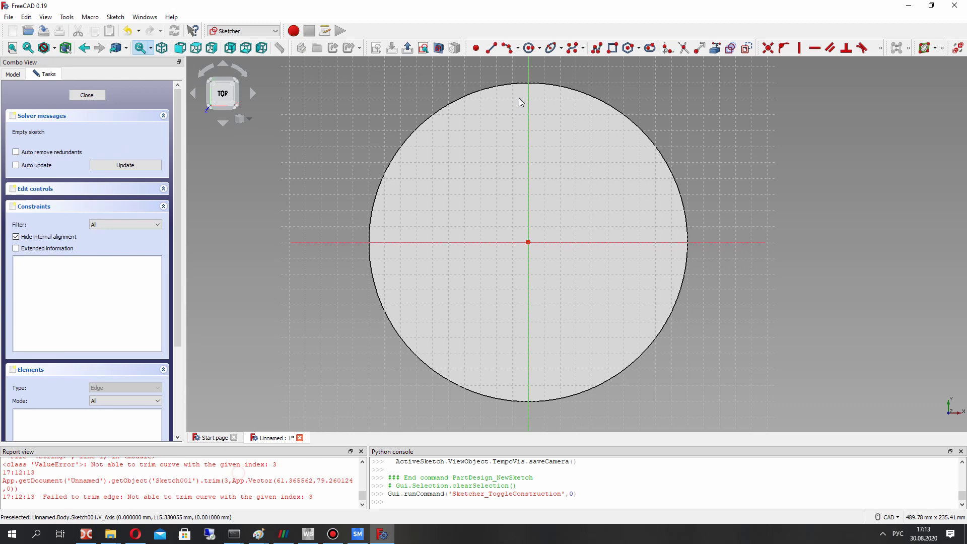
Draw a construction circle about 23 mm in diameter centred on the sketch origin
{"action": "left_click", "coordinate": [528, 48]}
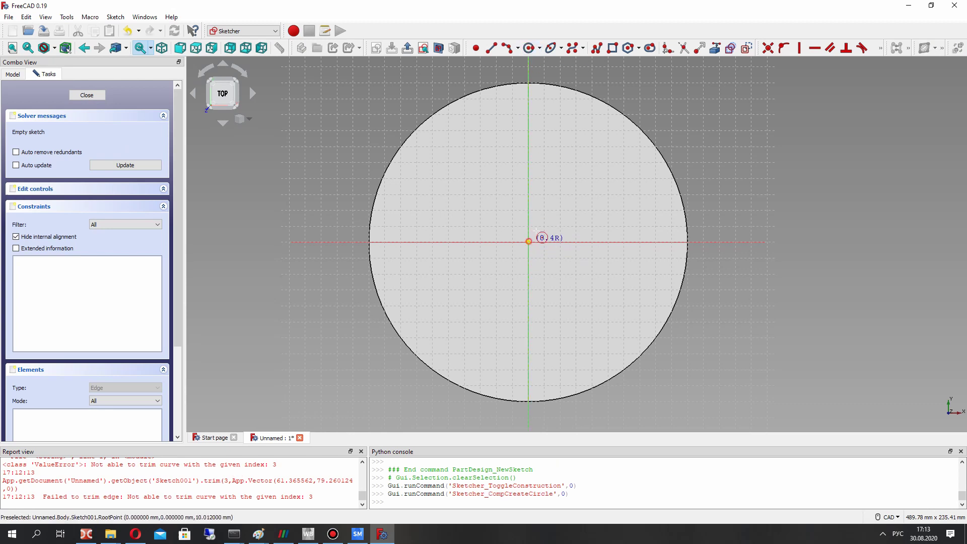
{"action": "left_click", "coordinate": [528, 241]}
{"action": "left_click", "coordinate": [538, 226]}
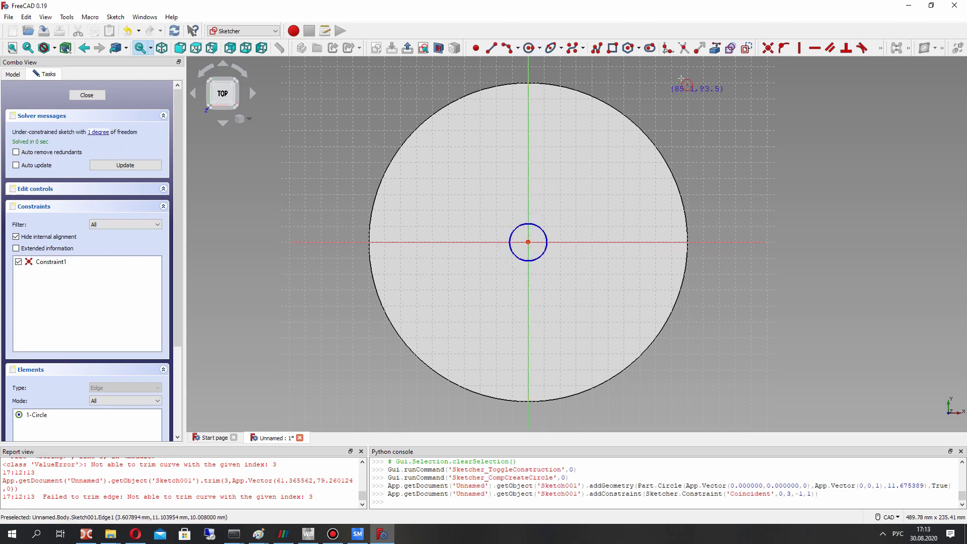
Constrain the construction circle's diameter to 20 mm and move its dimension label outside the circle
{"action": "left_click", "coordinate": [880, 48]}
{"action": "left_click", "coordinate": [774, 77]}
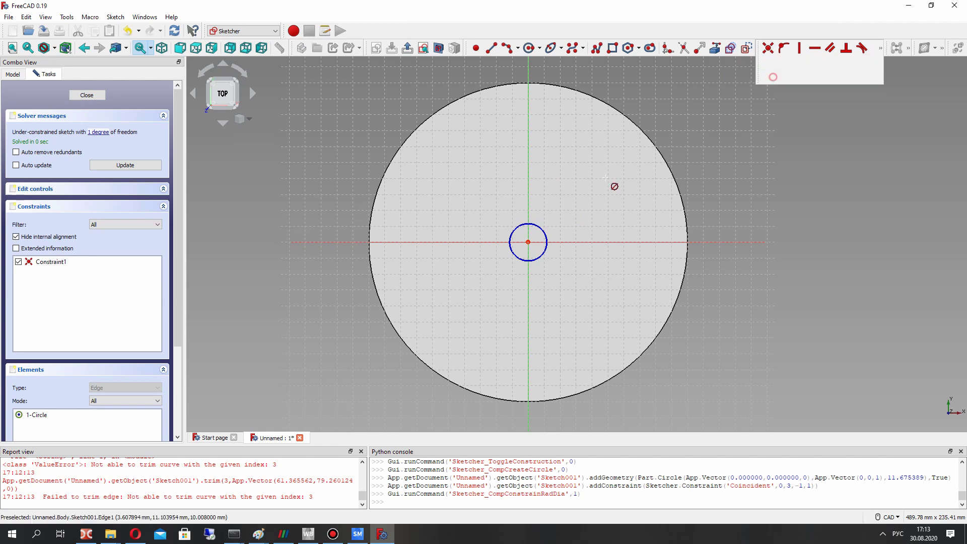
{"action": "left_click", "coordinate": [537, 226]}
{"action": "type", "text": "20"}
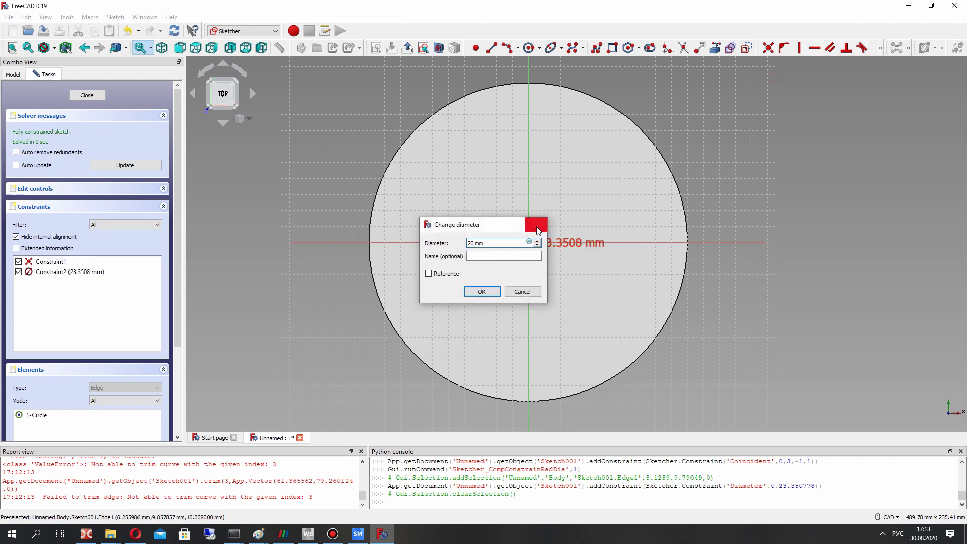
{"action": "key", "text": "Return"}
{"action": "left_click_drag", "start_coordinate": [562, 248], "coordinate": [583, 275]}
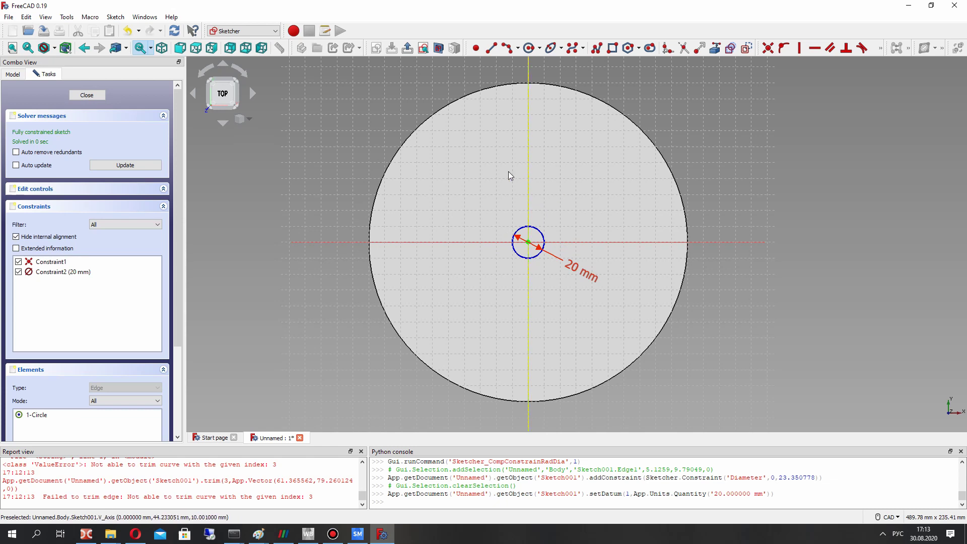
Turn off construction mode so that new sketch geometry is drawn as normal geometry
{"action": "left_click", "coordinate": [115, 17]}
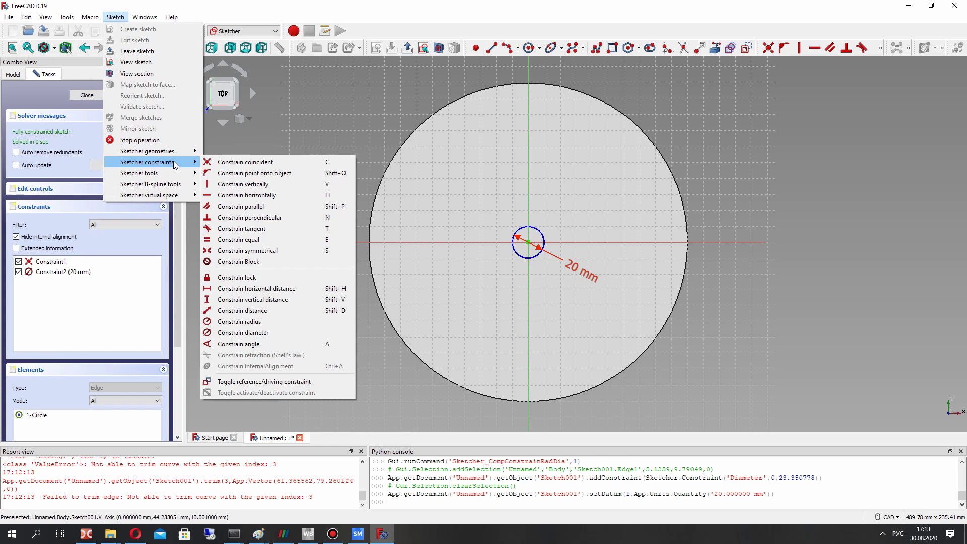
{"action": "left_click", "coordinate": [163, 152]}
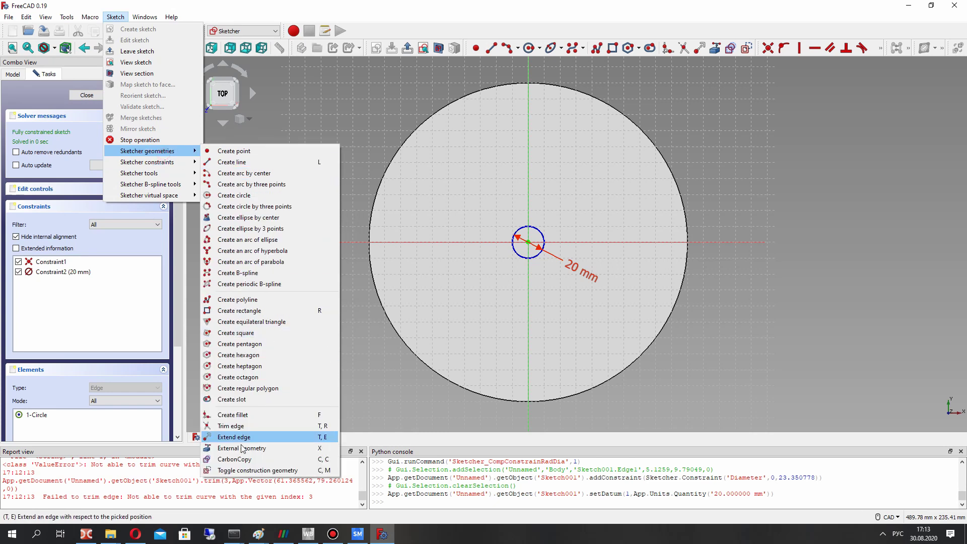
{"action": "left_click", "coordinate": [249, 470]}
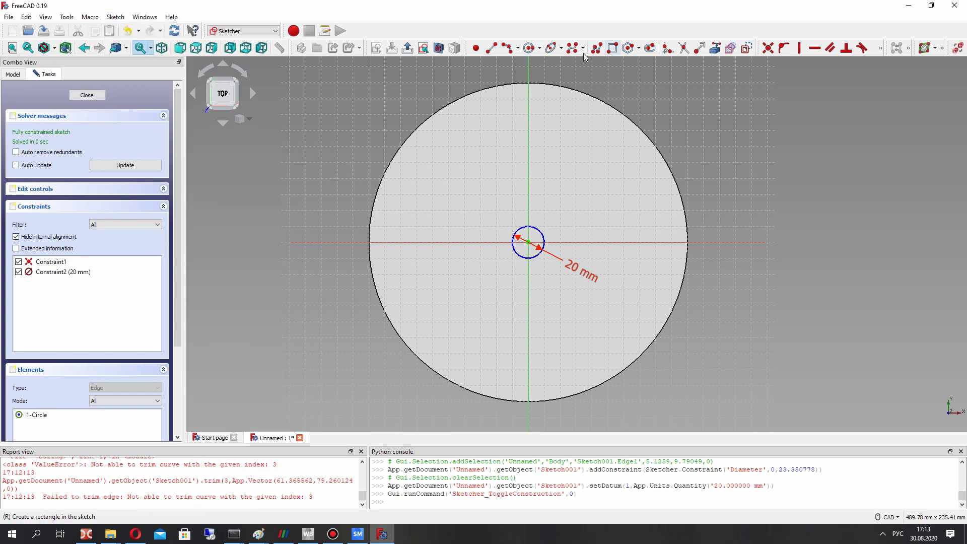
Import the disc's outer circular edge into the sketch as external geometry
{"action": "left_click", "coordinate": [116, 16]}
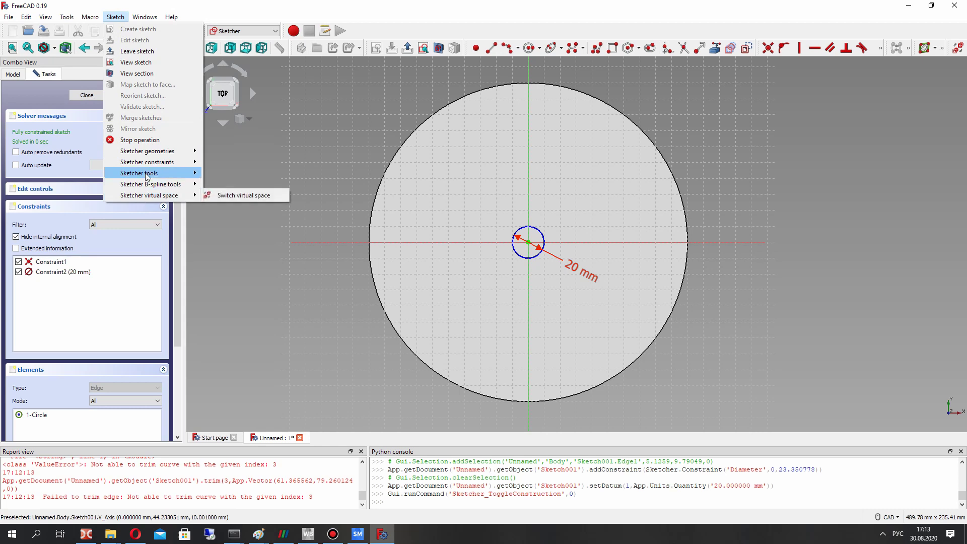
{"action": "mouse_move", "coordinate": [151, 161]}
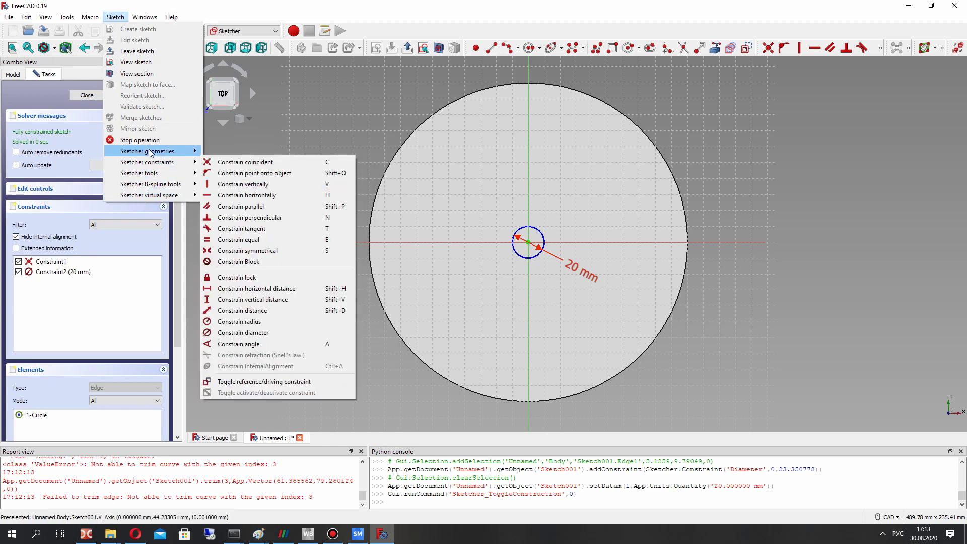
{"action": "left_click", "coordinate": [262, 459]}
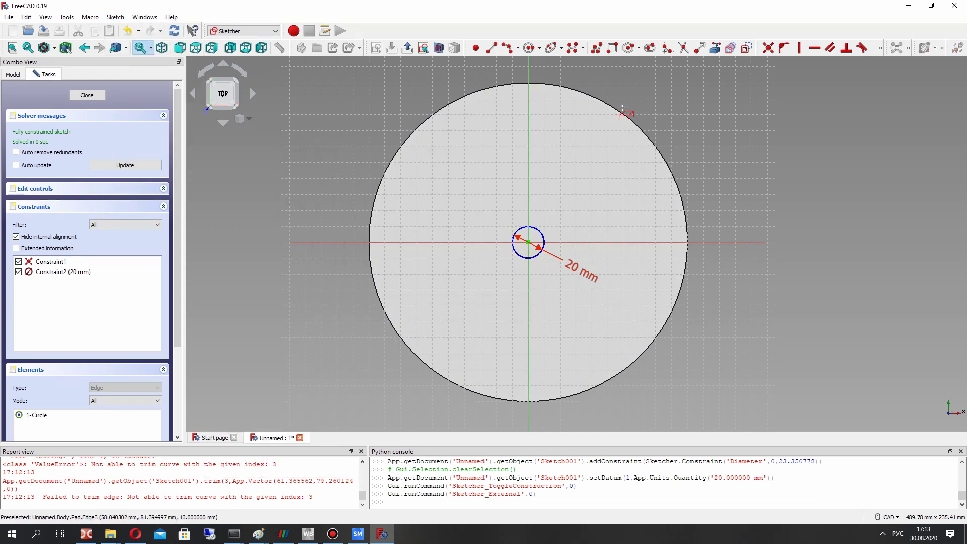
{"action": "left_click", "coordinate": [623, 114]}
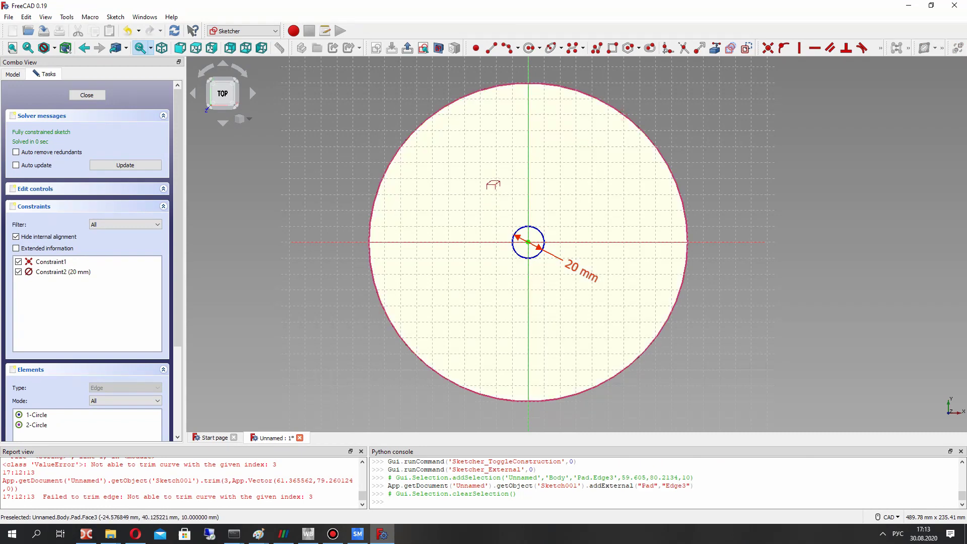
Draw a three-point arc of about 60 mm radius from the construction circle to the disc's outer edge, and adjust both endpoints along the circles
{"action": "scroll", "coordinate": [551, 182], "scroll_direction": "up", "scroll_amount": 2}
{"action": "left_click", "coordinate": [509, 51]}
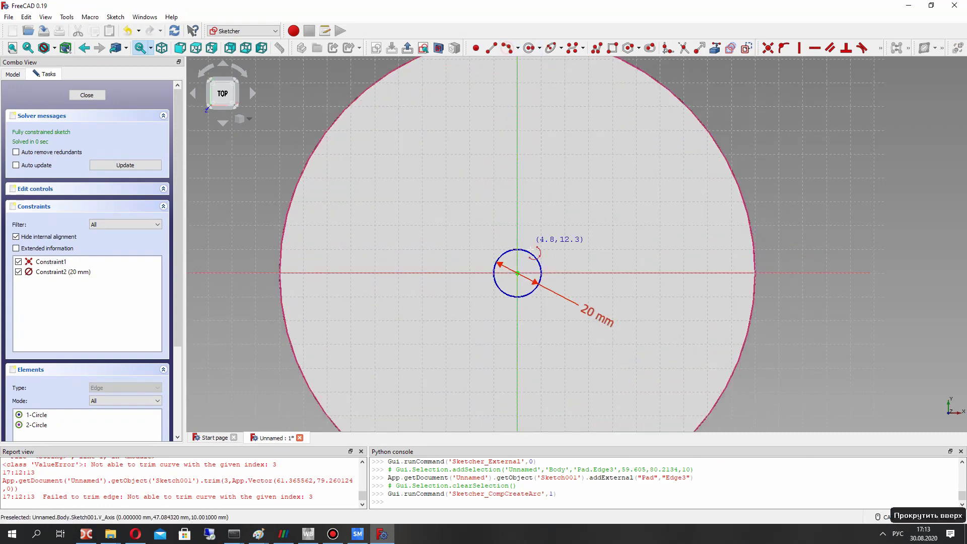
{"action": "left_click", "coordinate": [611, 183]}
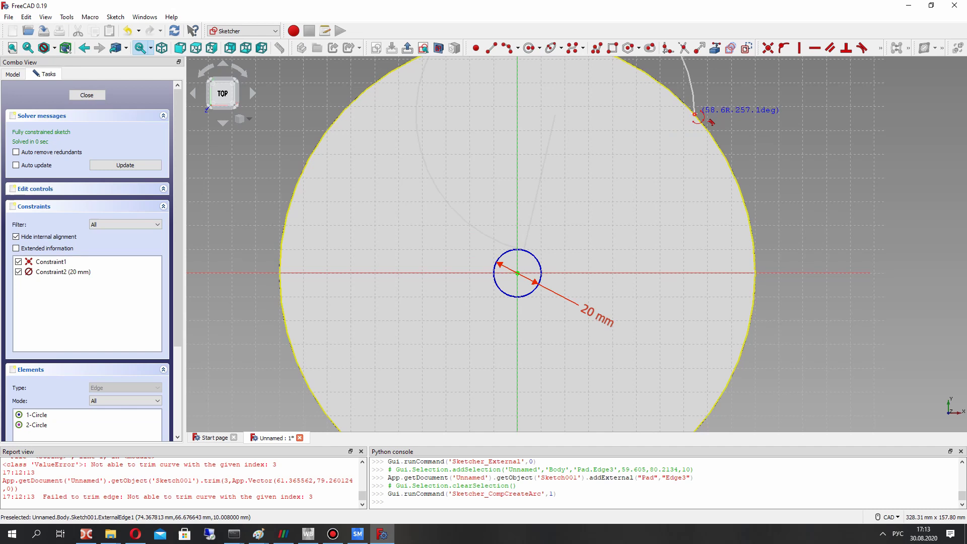
{"action": "left_click", "coordinate": [697, 113]}
{"action": "left_click", "coordinate": [525, 250]}
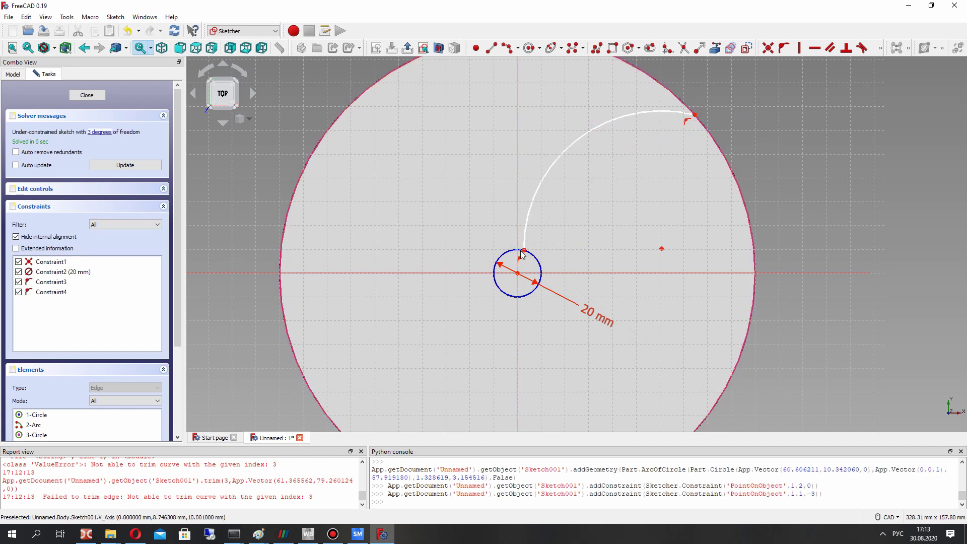
{"action": "left_click_drag", "start_coordinate": [525, 251], "coordinate": [533, 240]}
{"action": "mouse_move", "coordinate": [701, 117]}
{"action": "left_mouse_down"}
{"action": "mouse_move", "coordinate": [707, 131]}
{"action": "mouse_move", "coordinate": [681, 99]}
{"action": "mouse_move", "coordinate": [698, 105]}
{"action": "left_mouse_up"}
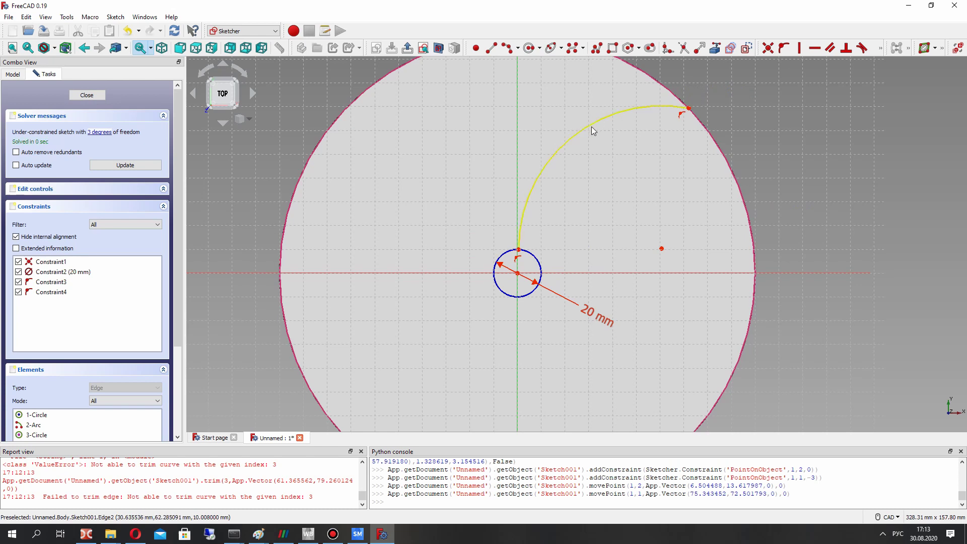
Constrain the blade arc's radius to 70 mm and shift the arc slightly between the two circles
{"action": "left_click", "coordinate": [592, 125]}
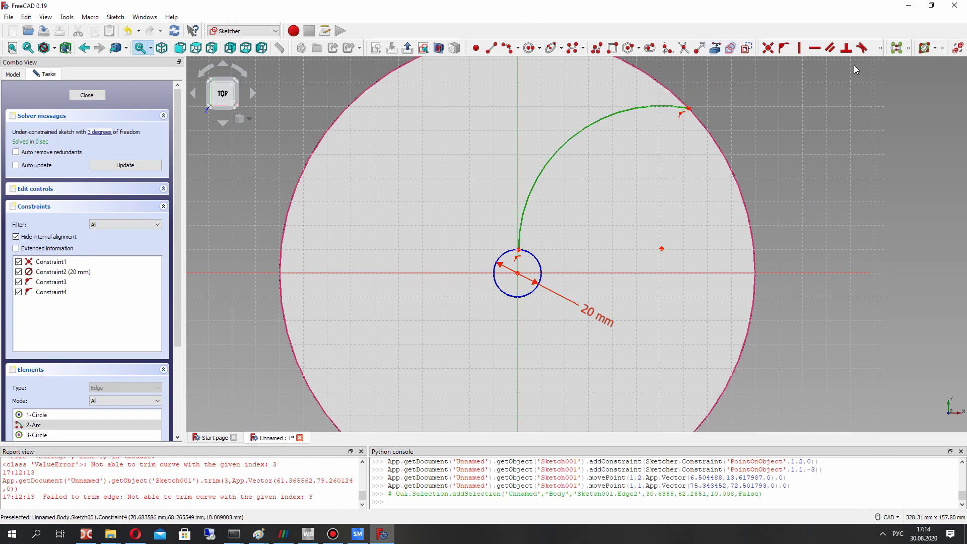
{"action": "left_click", "coordinate": [881, 48]}
{"action": "left_click", "coordinate": [779, 80]}
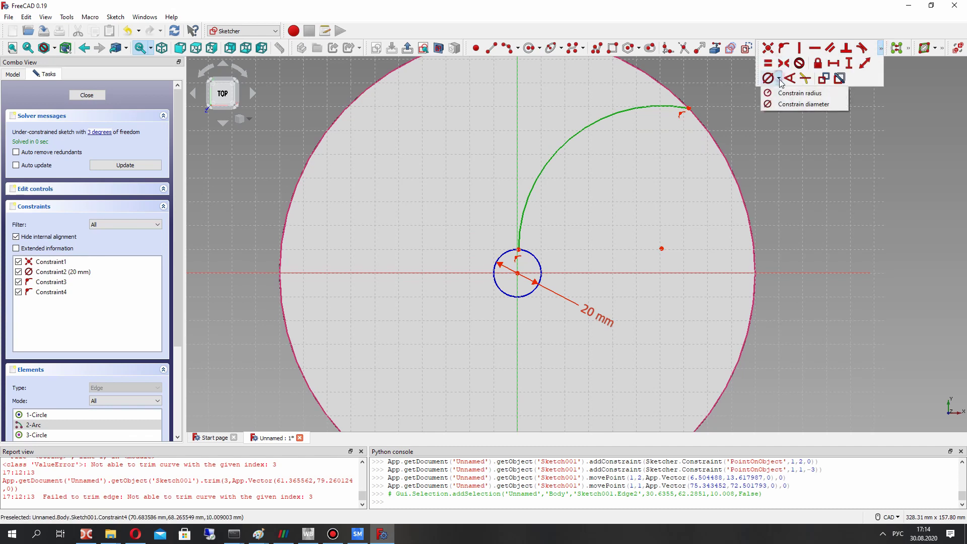
{"action": "left_click", "coordinate": [800, 93]}
{"action": "type", "text": "70"}
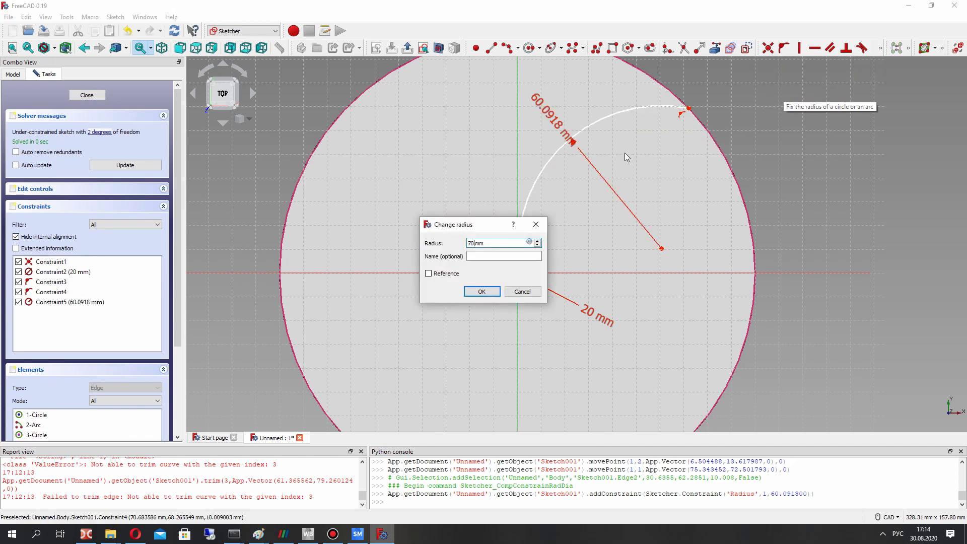
{"action": "key", "text": "Return"}
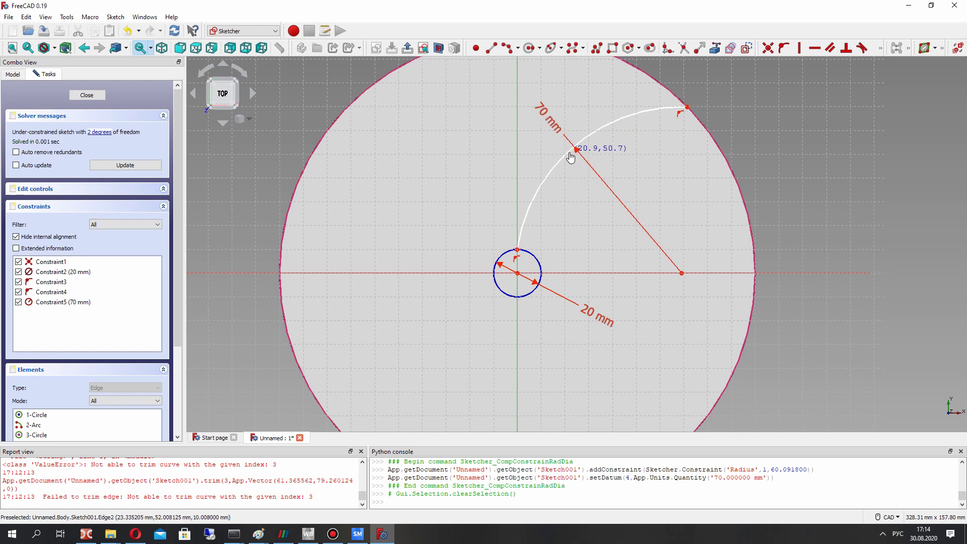
{"action": "left_click_drag", "start_coordinate": [570, 158], "coordinate": [578, 165]}
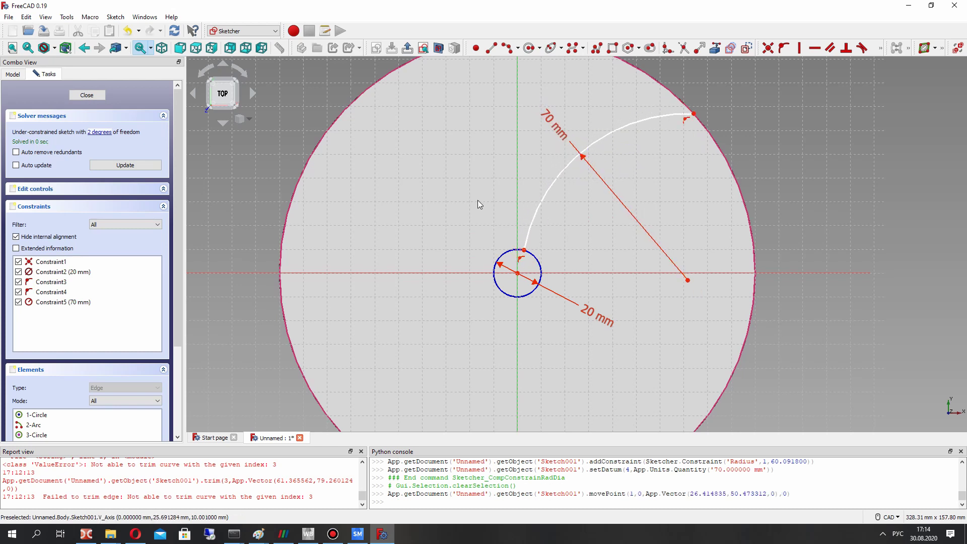
Constrain the blade arc's inner endpoint to the vertical axis and adjust its outer endpoint along the disc's edge
{"action": "left_click", "coordinate": [524, 250]}
{"action": "left_click", "coordinate": [517, 218]}
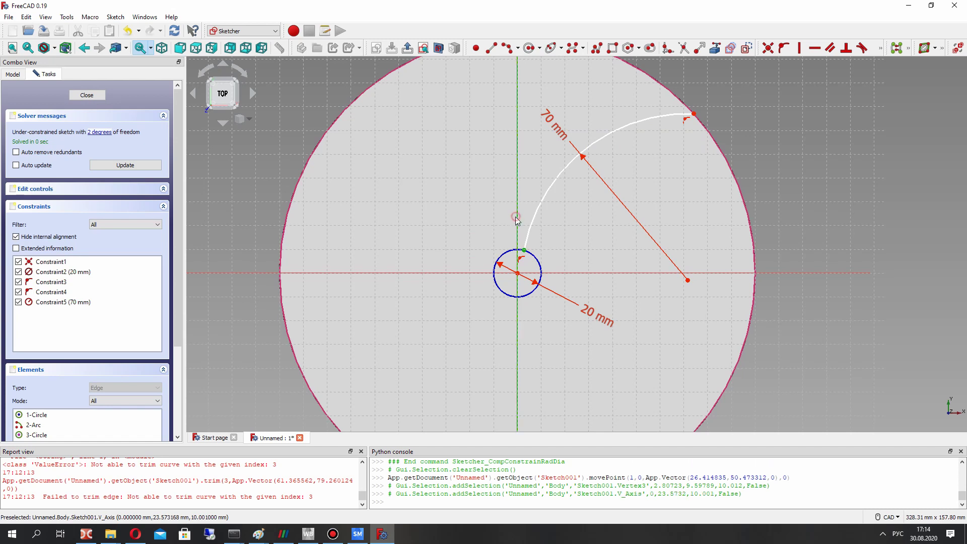
{"action": "left_click", "coordinate": [784, 48]}
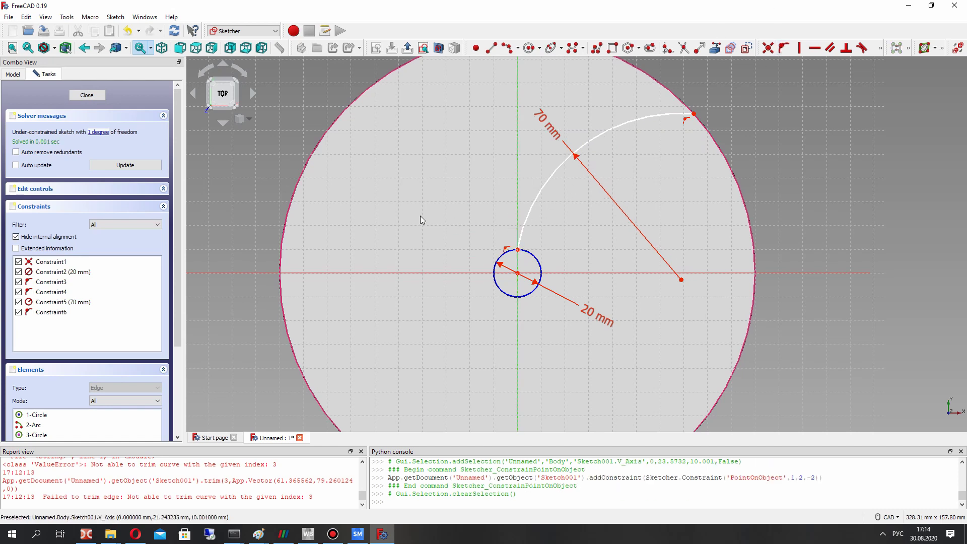
{"action": "left_click_drag", "start_coordinate": [695, 115], "coordinate": [666, 135]}
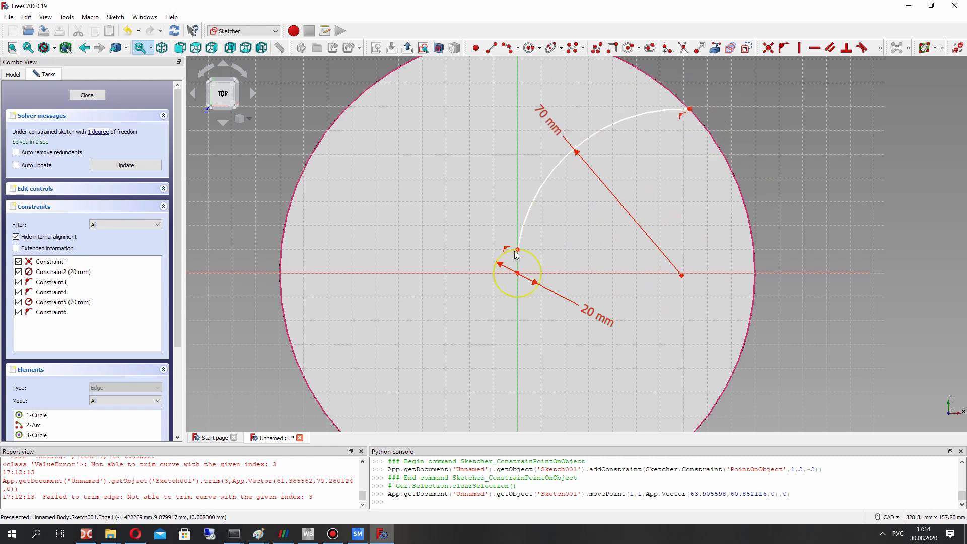
{"action": "left_click_drag", "start_coordinate": [518, 249], "coordinate": [537, 253]}
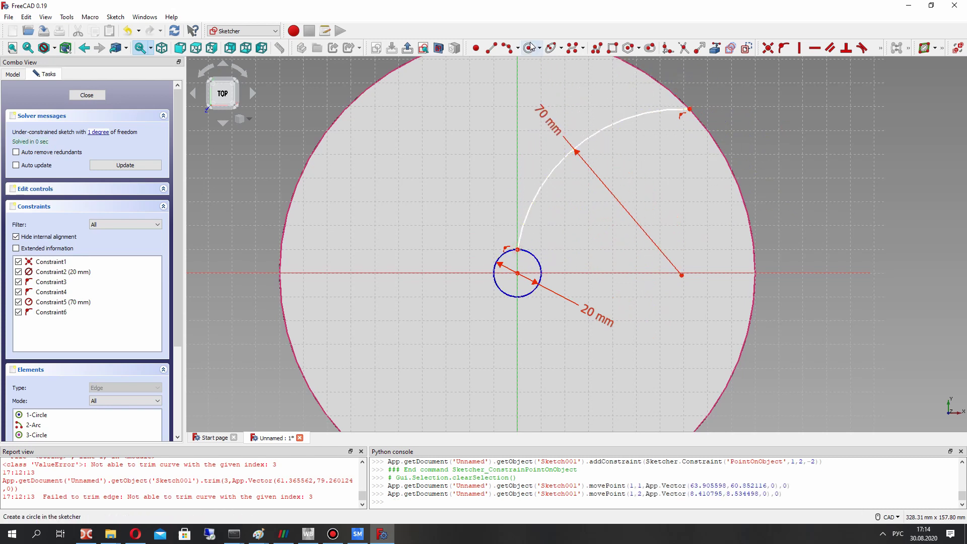
Draw a second three-point arc of about 65 mm radius beside the first, from the construction circle to the disc's edge, and adjust its endpoints
{"action": "left_click", "coordinate": [507, 49]}
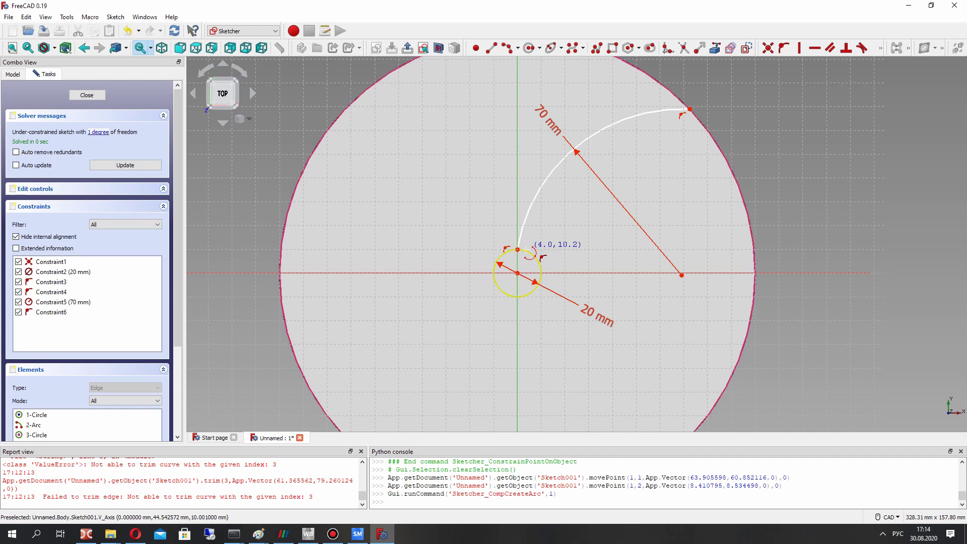
{"action": "left_click", "coordinate": [531, 252]}
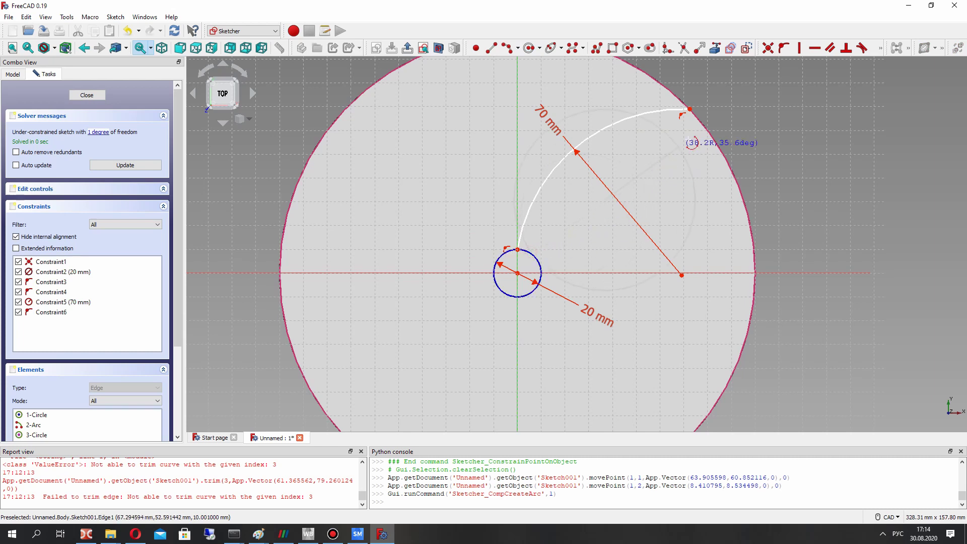
{"action": "left_click", "coordinate": [709, 132]}
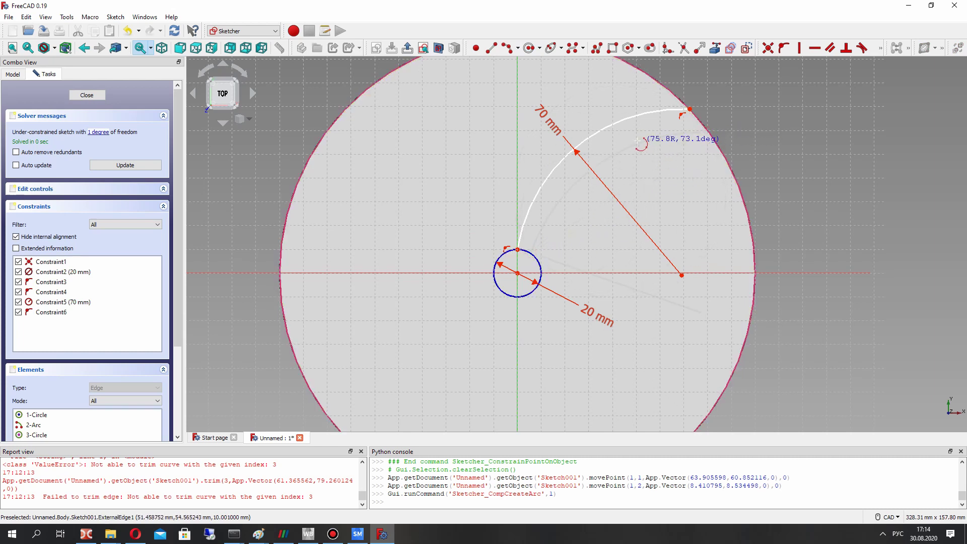
{"action": "left_click", "coordinate": [632, 142]}
{"action": "left_click_drag", "start_coordinate": [532, 257], "coordinate": [532, 253]}
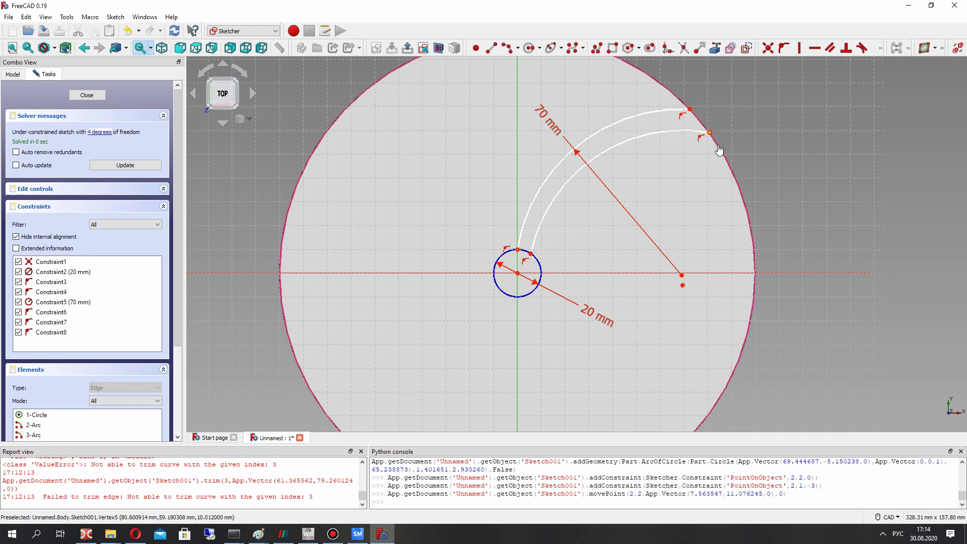
{"action": "mouse_move", "coordinate": [719, 150]}
{"action": "left_mouse_down"}
{"action": "mouse_move", "coordinate": [734, 152]}
{"action": "mouse_move", "coordinate": [695, 154]}
{"action": "mouse_move", "coordinate": [711, 151]}
{"action": "left_mouse_up"}
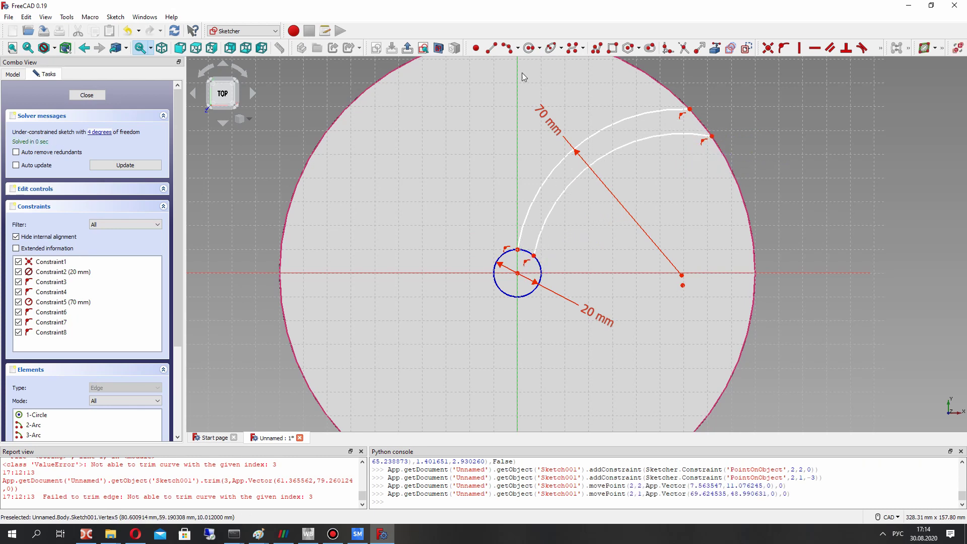
Try to draw a circle of about 99.5 mm radius centred on the origin along the disc's outer edge
{"action": "left_click", "coordinate": [539, 48]}
{"action": "left_click", "coordinate": [541, 49]}
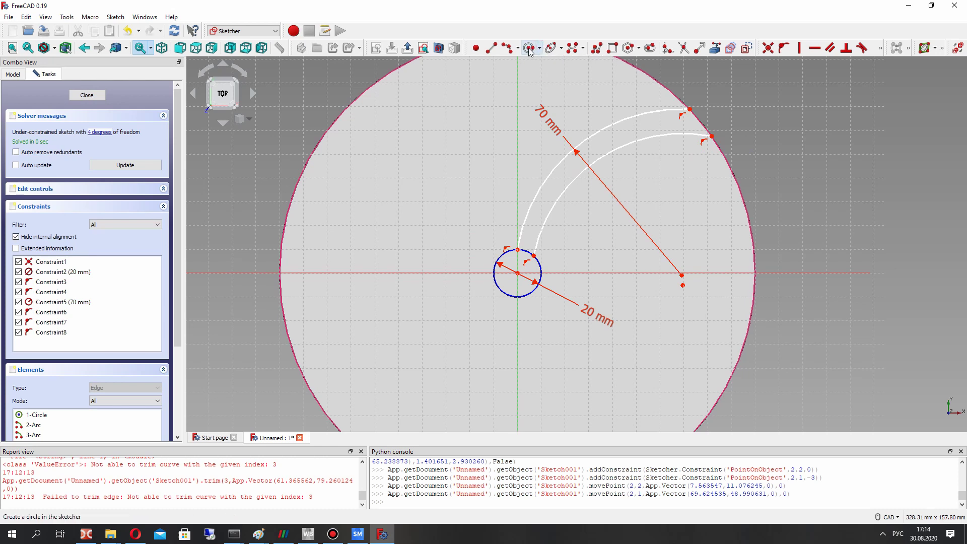
{"action": "left_click", "coordinate": [529, 49]}
{"action": "scroll", "coordinate": [521, 278], "scroll_direction": "up", "scroll_amount": 4}
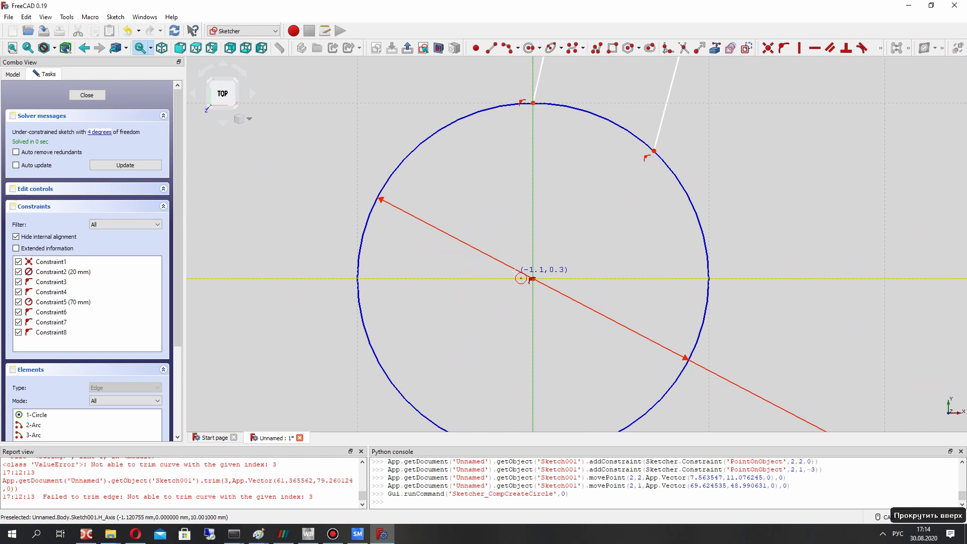
{"action": "scroll", "coordinate": [521, 278], "scroll_direction": "up", "scroll_amount": 5}
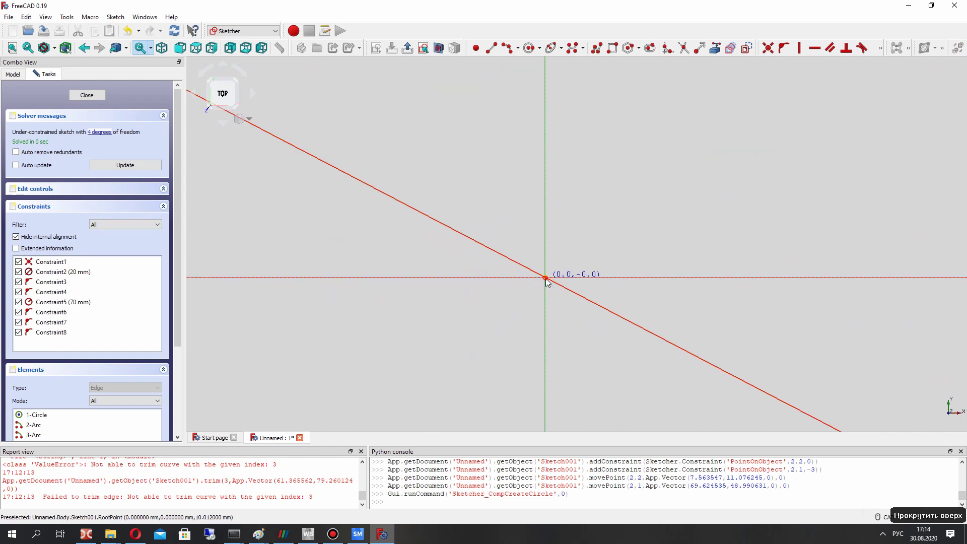
{"action": "scroll", "coordinate": [549, 282], "scroll_direction": "down", "scroll_amount": 6}
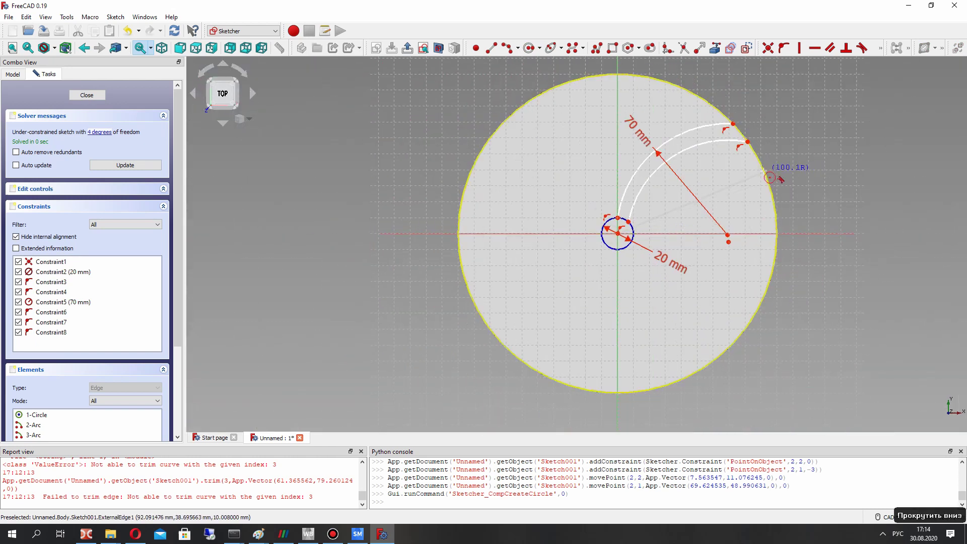
{"action": "left_click", "coordinate": [764, 174]}
{"action": "scroll", "coordinate": [700, 191], "scroll_direction": "up", "scroll_amount": 1}
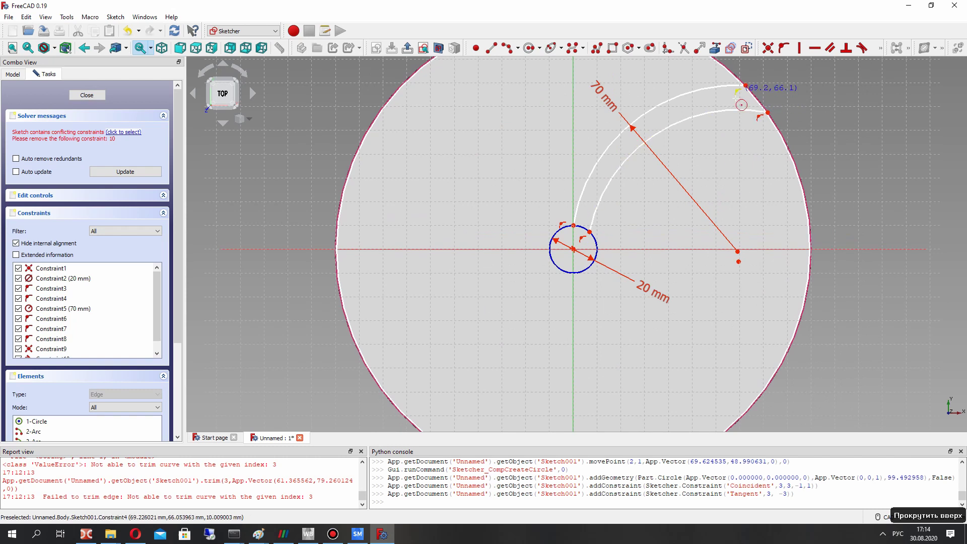
{"action": "scroll", "coordinate": [690, 111], "scroll_direction": "up", "scroll_amount": 1}
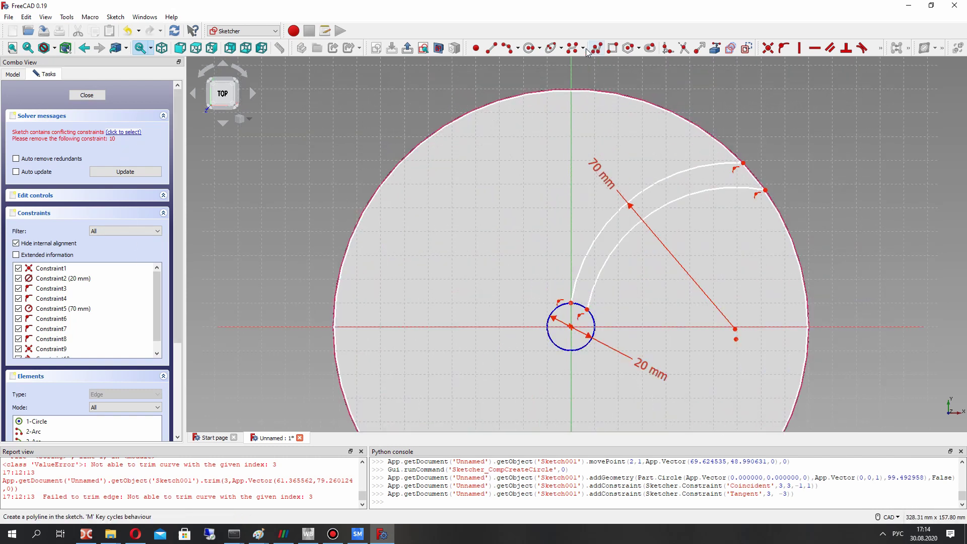
Try to trim the large circle down to the segment between the two blade arcs' outer ends
{"action": "left_click", "coordinate": [684, 48]}
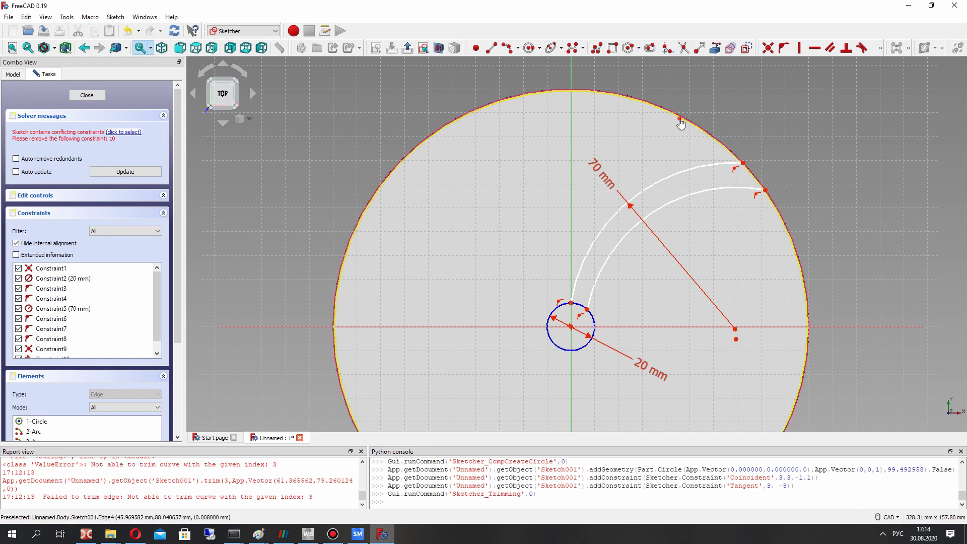
{"action": "left_click", "coordinate": [678, 112]}
{"action": "scroll", "coordinate": [756, 166], "scroll_direction": "up", "scroll_amount": 5}
{"action": "scroll", "coordinate": [741, 154], "scroll_direction": "up", "scroll_amount": 4}
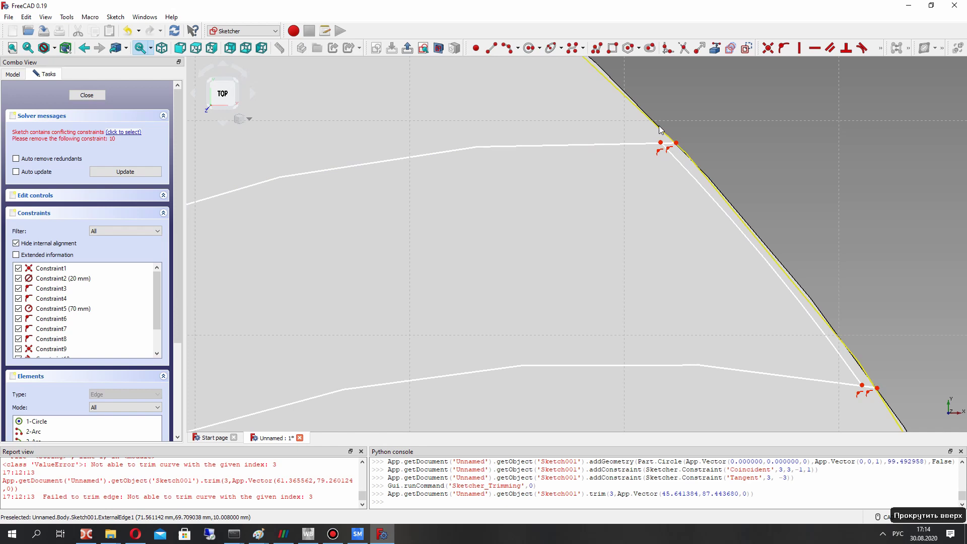
{"action": "scroll", "coordinate": [650, 200], "scroll_direction": "down", "scroll_amount": 5}
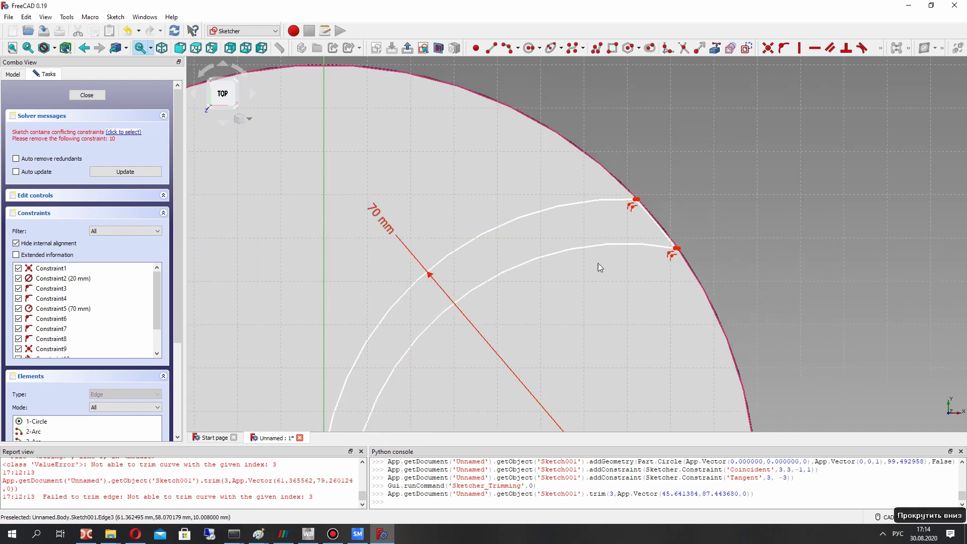
{"action": "scroll", "coordinate": [598, 263], "scroll_direction": "up", "scroll_amount": 3}
Undo the trim and the large origin-centred circle
{"action": "key", "text": "ctrl+z"}
{"action": "key", "text": "ctrl+z"}
{"action": "scroll", "coordinate": [431, 317], "scroll_direction": "down", "scroll_amount": 5}
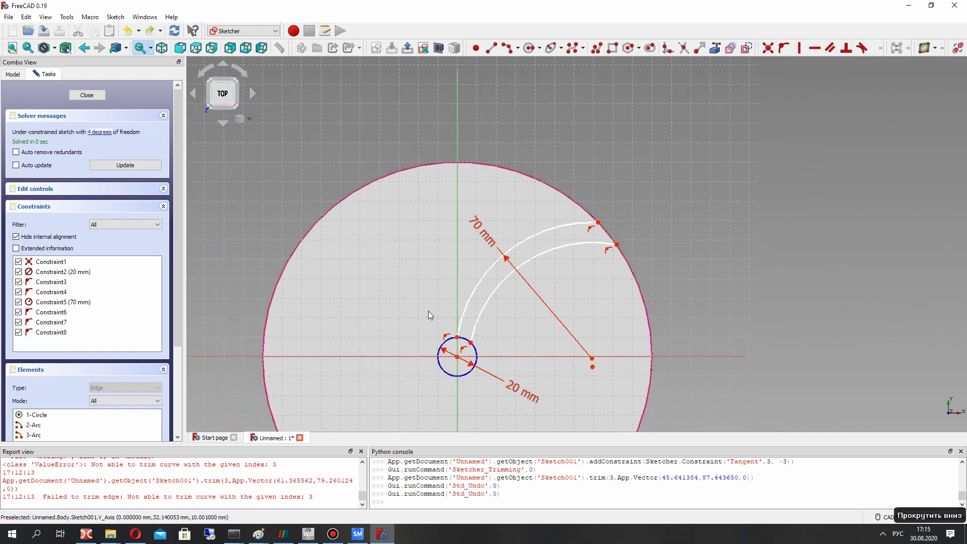
{"action": "scroll", "coordinate": [445, 373], "scroll_direction": "up", "scroll_amount": 10}
{"action": "scroll", "coordinate": [433, 373], "scroll_direction": "up", "scroll_amount": 2}
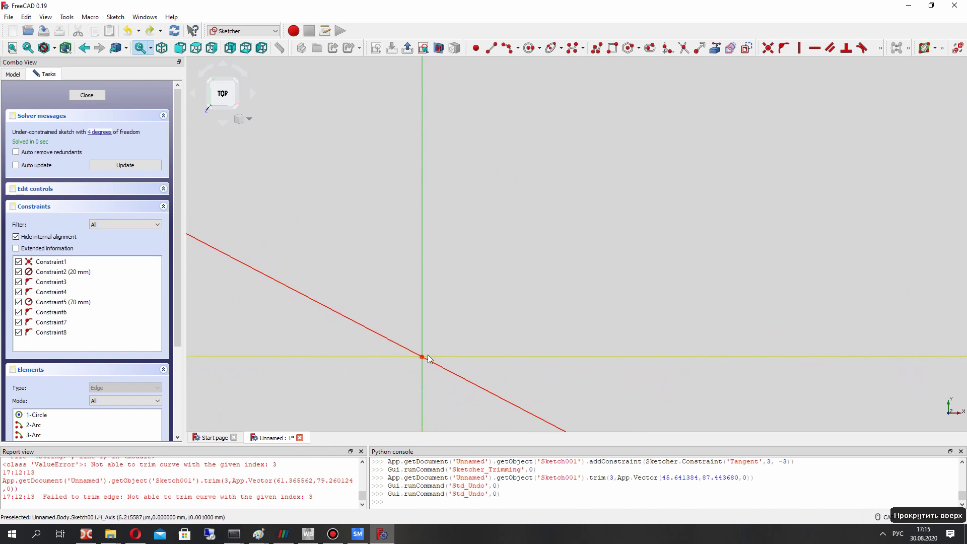
{"action": "scroll", "coordinate": [424, 359], "scroll_direction": "down", "scroll_amount": 6}
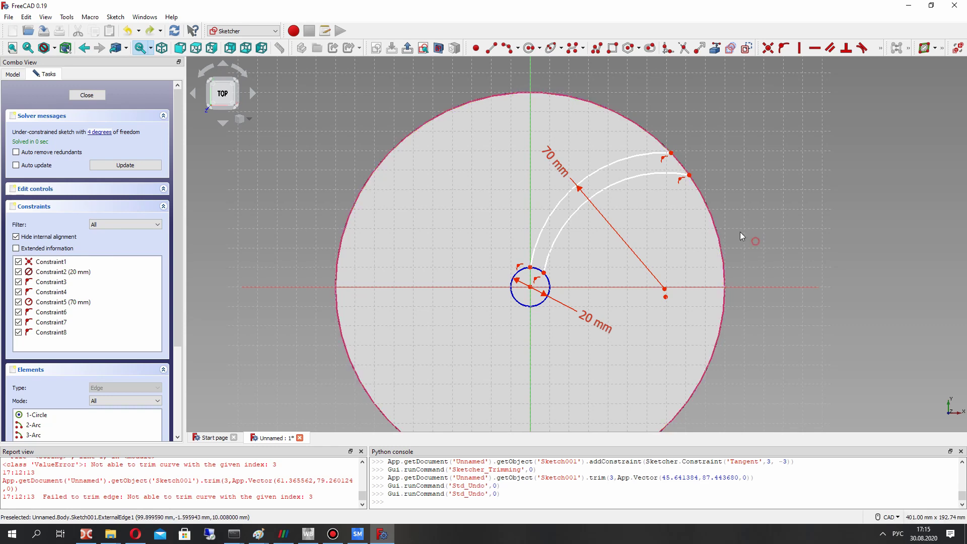
Draw a short three-point arc of about 9.5 mm radius along the construction circle, joining the inner ends of the two blade arcs
{"action": "left_click", "coordinate": [529, 44]}
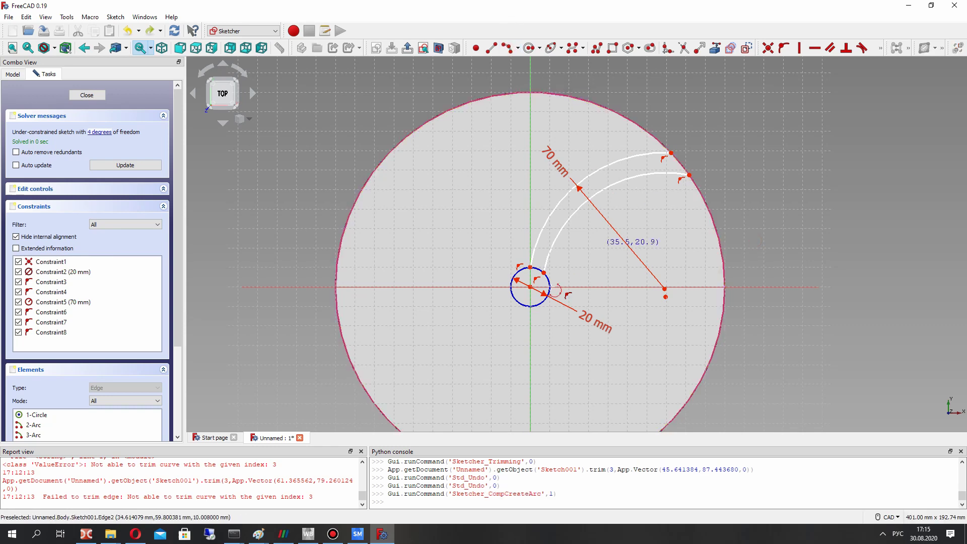
{"action": "left_click", "coordinate": [537, 268]}
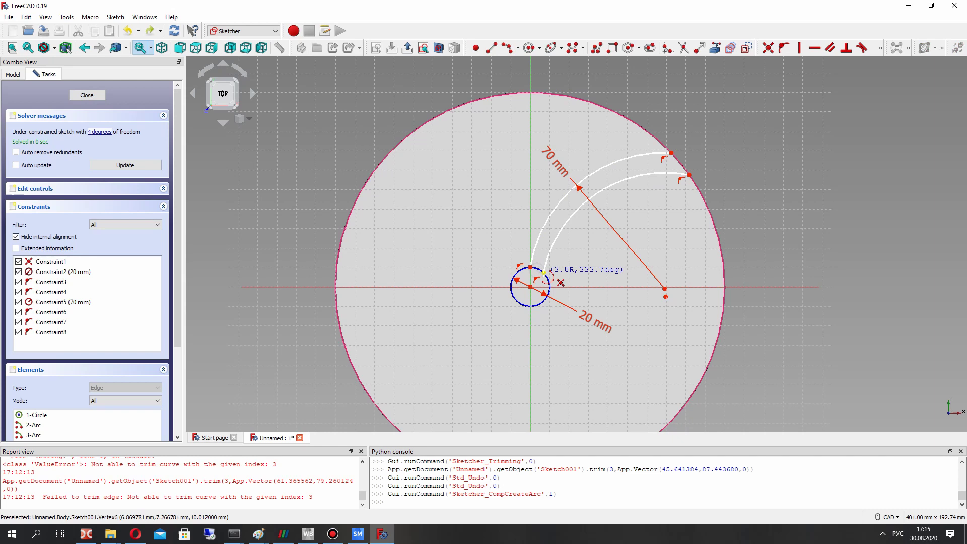
{"action": "left_click", "coordinate": [536, 267]}
{"action": "scroll", "coordinate": [536, 268], "scroll_direction": "up", "scroll_amount": 6}
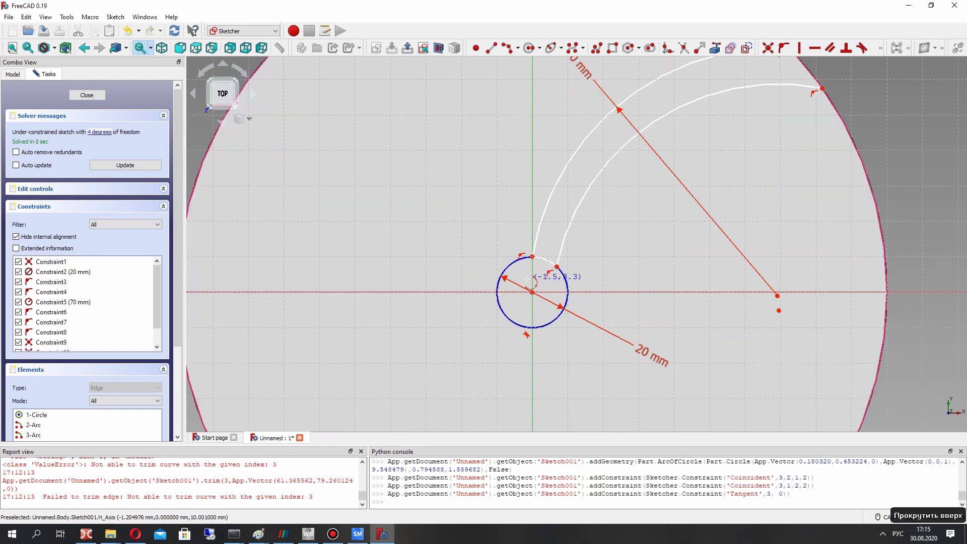
Reposition the second blade arc's inner and outer endpoints so that it lies closer to the first arc
{"action": "left_click_drag", "start_coordinate": [585, 252], "coordinate": [636, 249]}
{"action": "scroll", "coordinate": [635, 249], "scroll_direction": "down", "scroll_amount": 8}
{"action": "scroll", "coordinate": [721, 177], "scroll_direction": "up", "scroll_amount": 5}
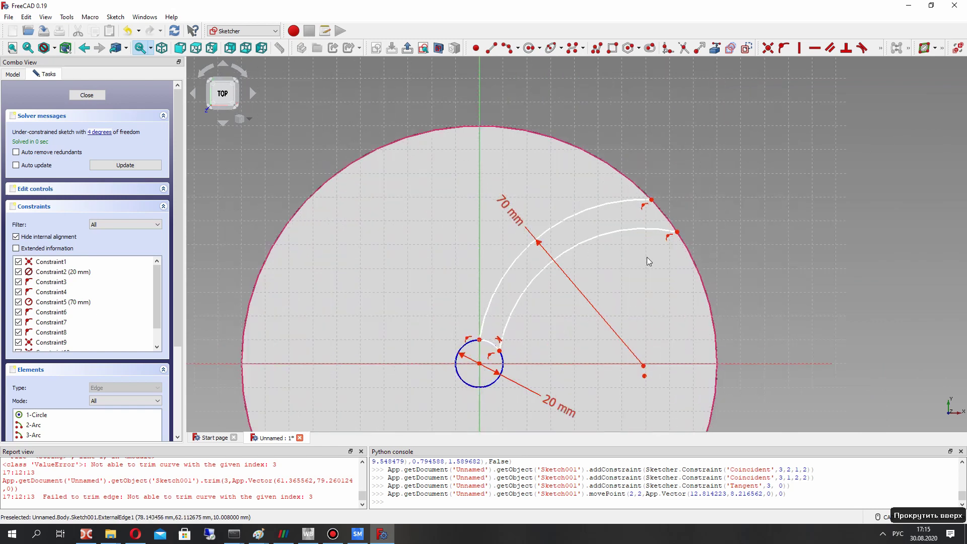
{"action": "left_click_drag", "start_coordinate": [679, 234], "coordinate": [674, 227]}
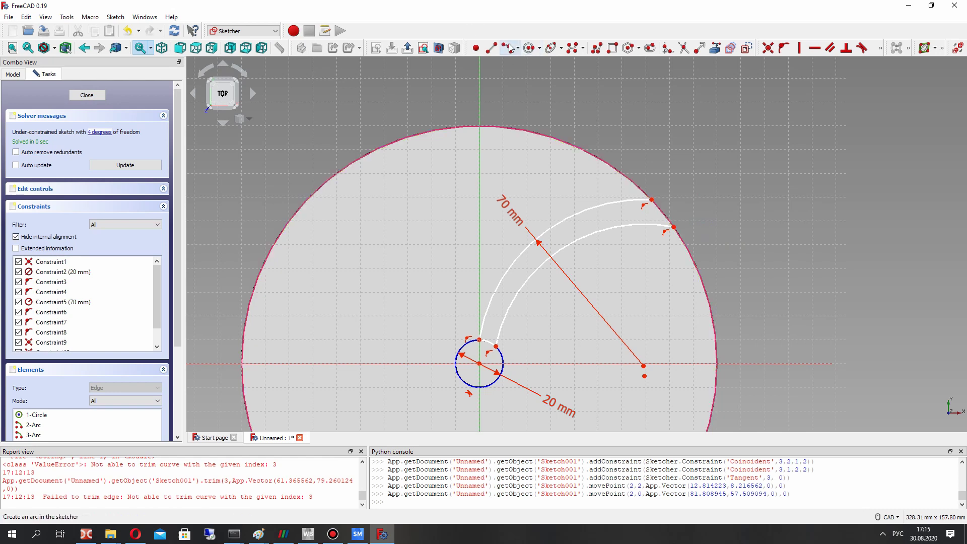
Draw a three-point circle of about 97.5 mm radius along the disc's edge and trim it to the segment between the blade arcs' outer ends
{"action": "left_click", "coordinate": [540, 48]}
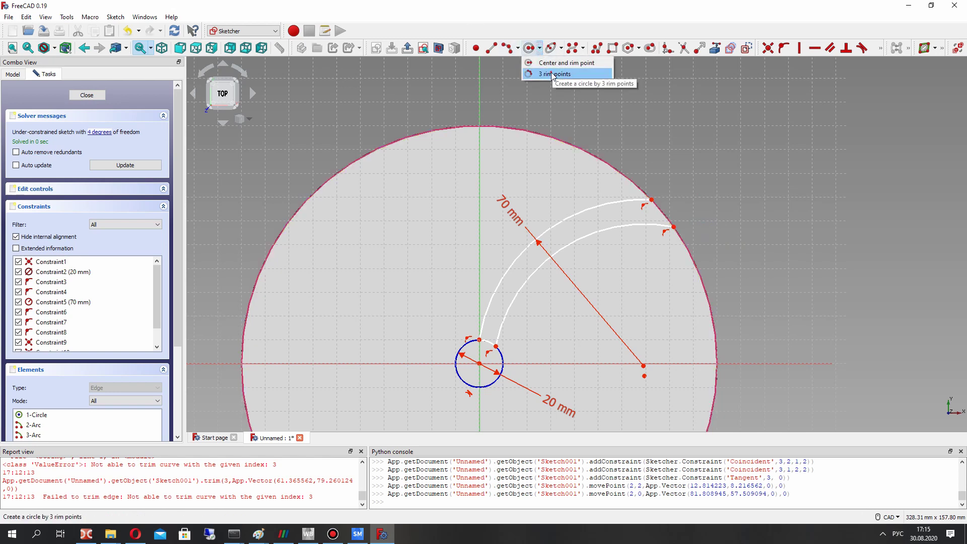
{"action": "left_click", "coordinate": [554, 78]}
{"action": "left_click", "coordinate": [581, 155]}
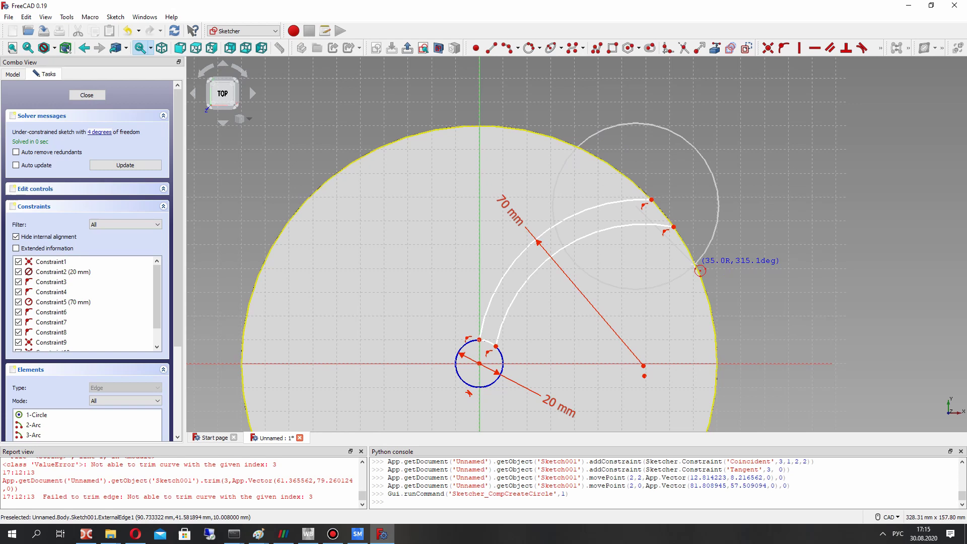
{"action": "left_click", "coordinate": [696, 266]}
{"action": "left_click", "coordinate": [673, 228]}
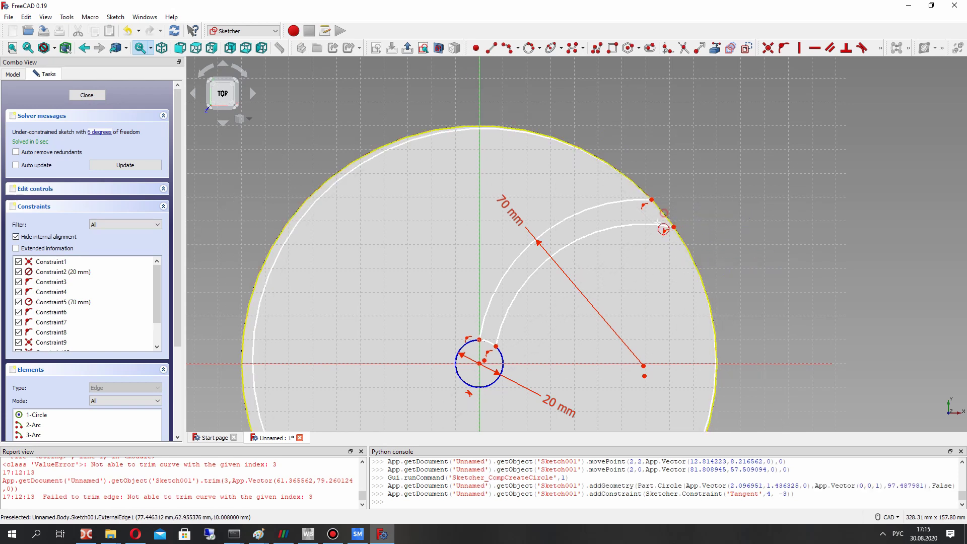
{"action": "left_click", "coordinate": [684, 48]}
{"action": "left_click", "coordinate": [631, 189]}
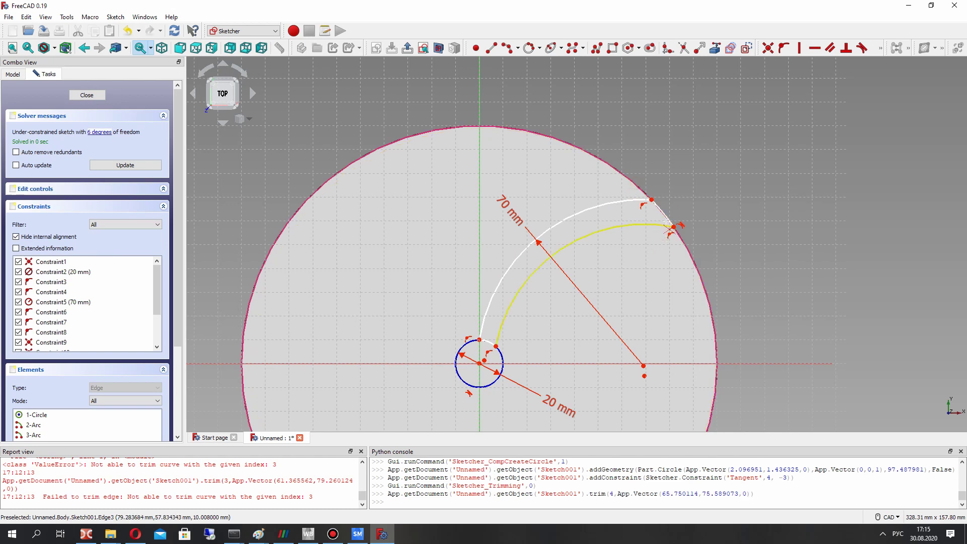
Reposition the blade arcs' outer endpoints along the disc's edge so that they lie closer together
{"action": "scroll", "coordinate": [665, 229], "scroll_direction": "up", "scroll_amount": 3}
{"action": "right_click", "coordinate": [642, 176]}
{"action": "mouse_move", "coordinate": [642, 176]}
{"action": "left_mouse_down"}
{"action": "mouse_move", "coordinate": [656, 208]}
{"action": "mouse_move", "coordinate": [654, 197]}
{"action": "left_mouse_up"}
{"action": "scroll", "coordinate": [634, 221], "scroll_direction": "down", "scroll_amount": 3}
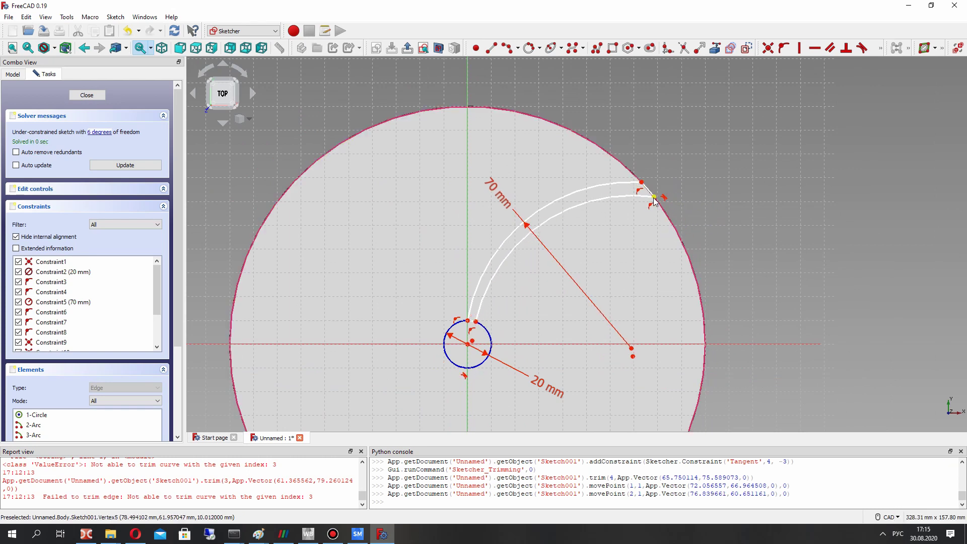
Constrain the distance between the outer endpoints of the two blade arcs to 5 mm
{"action": "left_click", "coordinate": [658, 194]}
{"action": "left_click", "coordinate": [640, 183]}
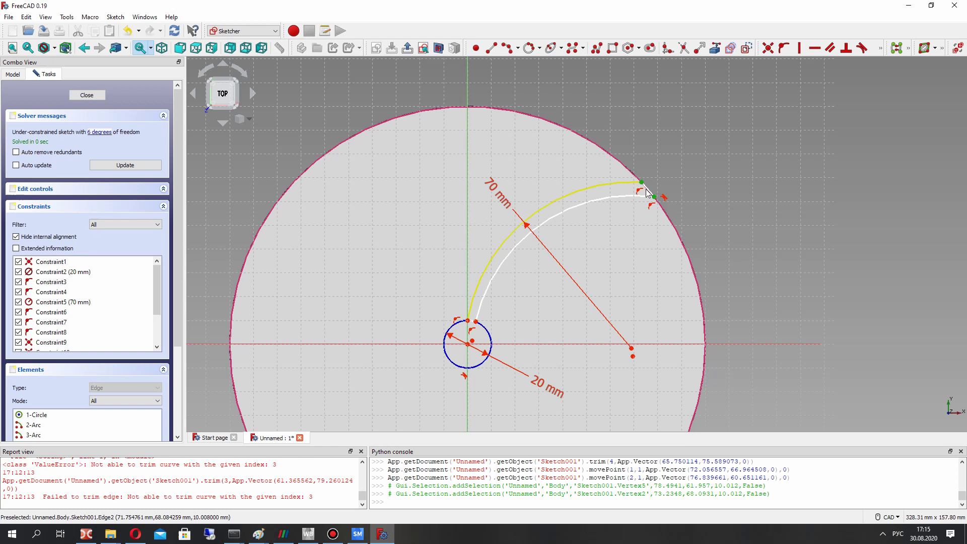
{"action": "left_click", "coordinate": [883, 49]}
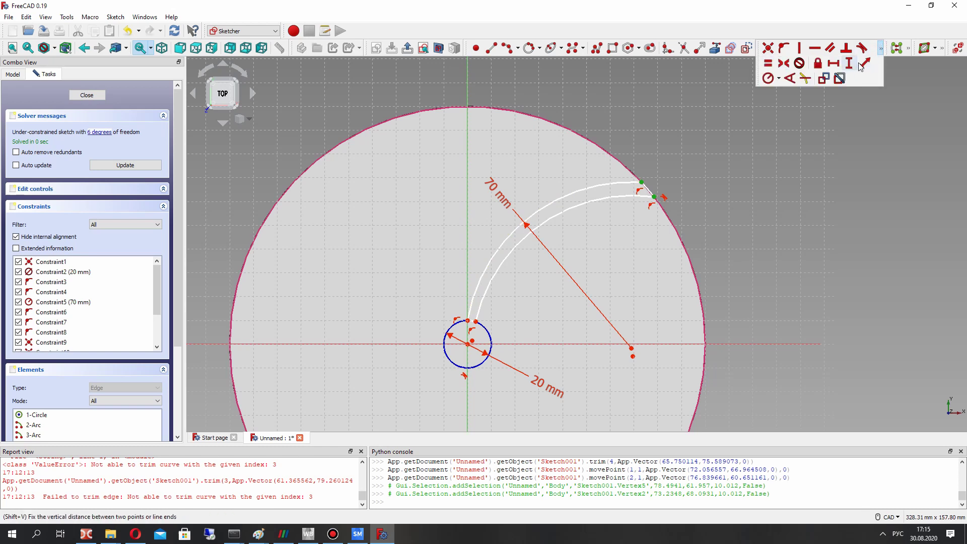
{"action": "left_click", "coordinate": [861, 65]}
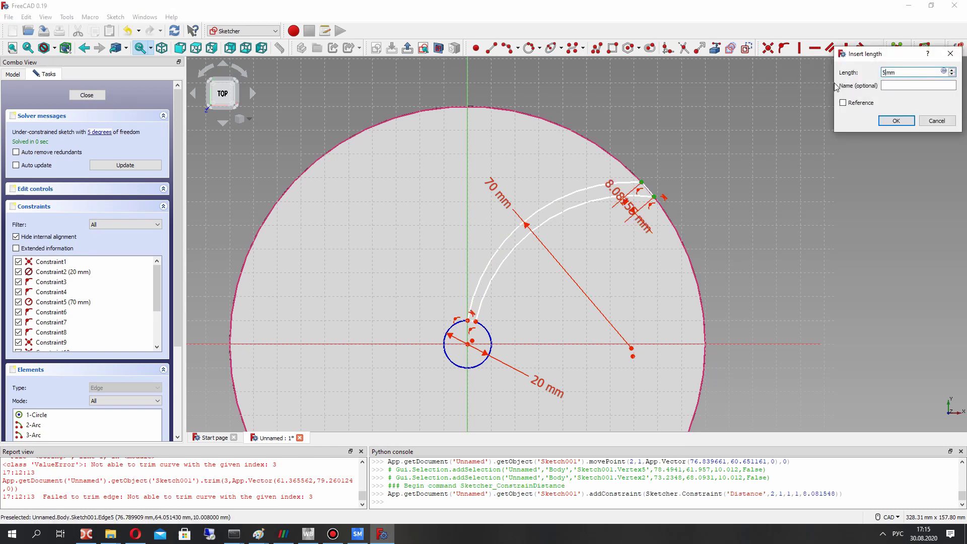
{"action": "key", "text": "Return"}
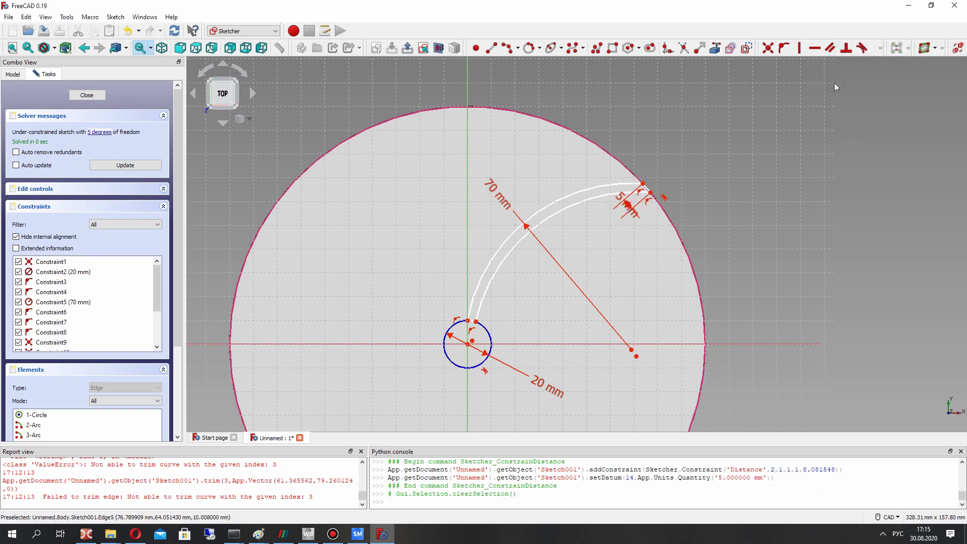
Constrain the distance between the inner endpoints of the two blade arcs on the construction circle to 5 mm
{"action": "left_click", "coordinate": [477, 323]}
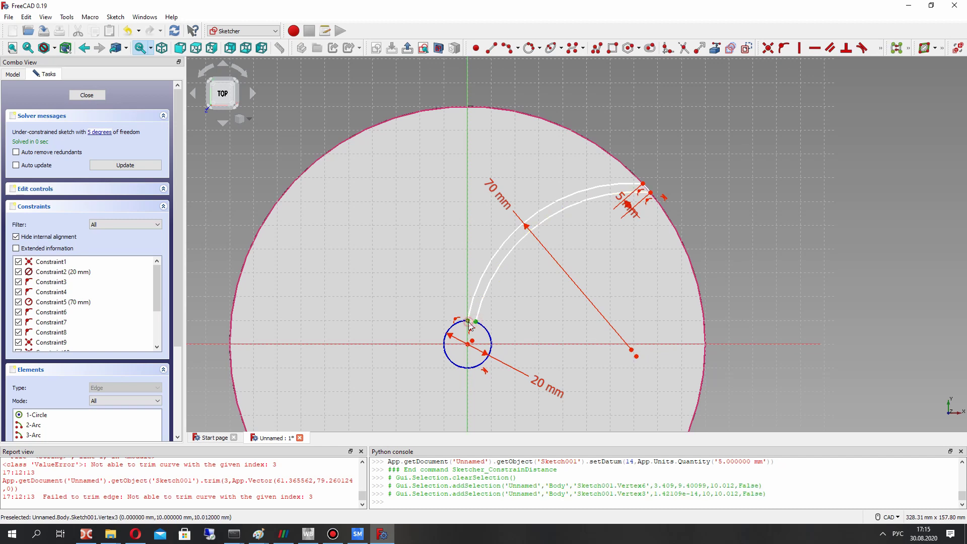
{"action": "left_click", "coordinate": [881, 50]}
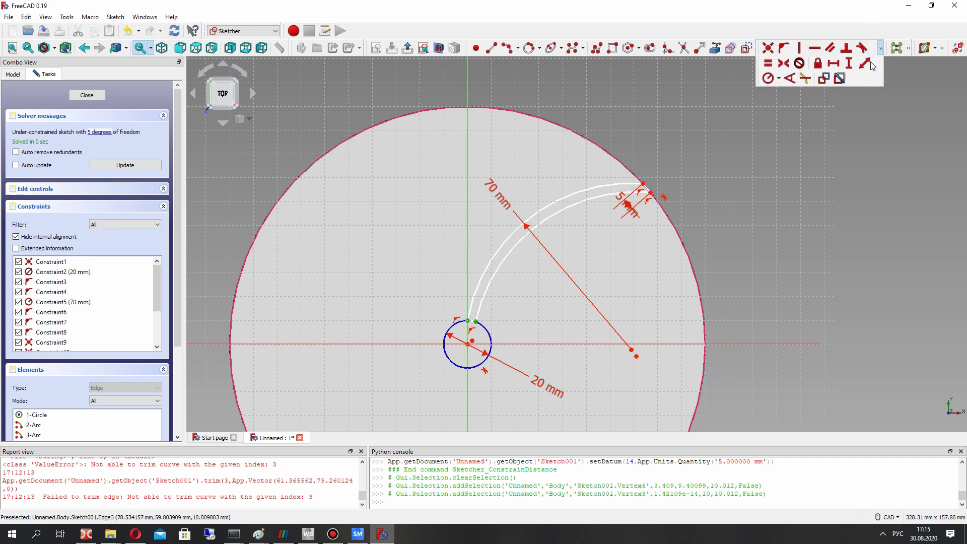
{"action": "left_click", "coordinate": [866, 62]}
{"action": "type", "text": "5"}
{"action": "key", "text": "Return"}
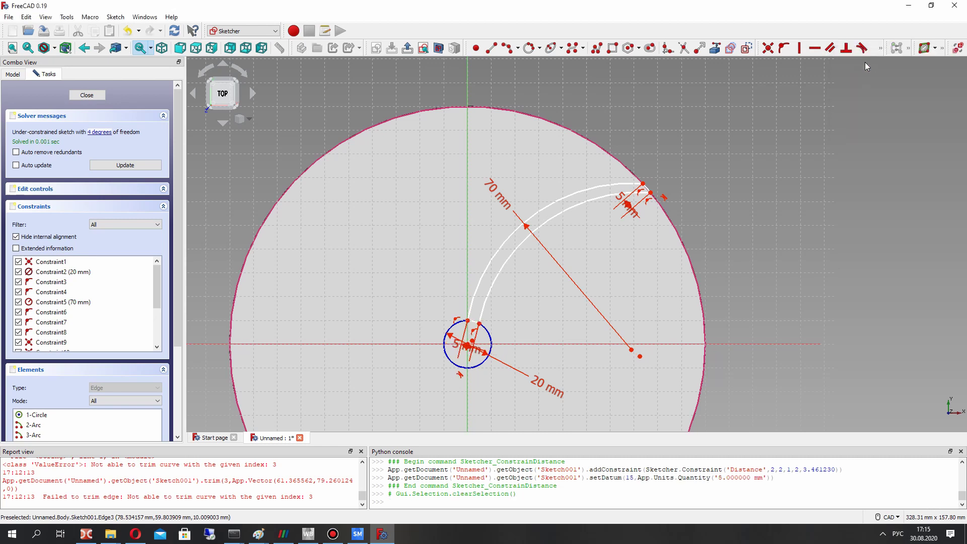
Shift the blade's outer end slightly along the disc's edge and constrain the second blade arc's radius to 70 mm
{"action": "scroll", "coordinate": [526, 300], "scroll_direction": "up", "scroll_amount": 2}
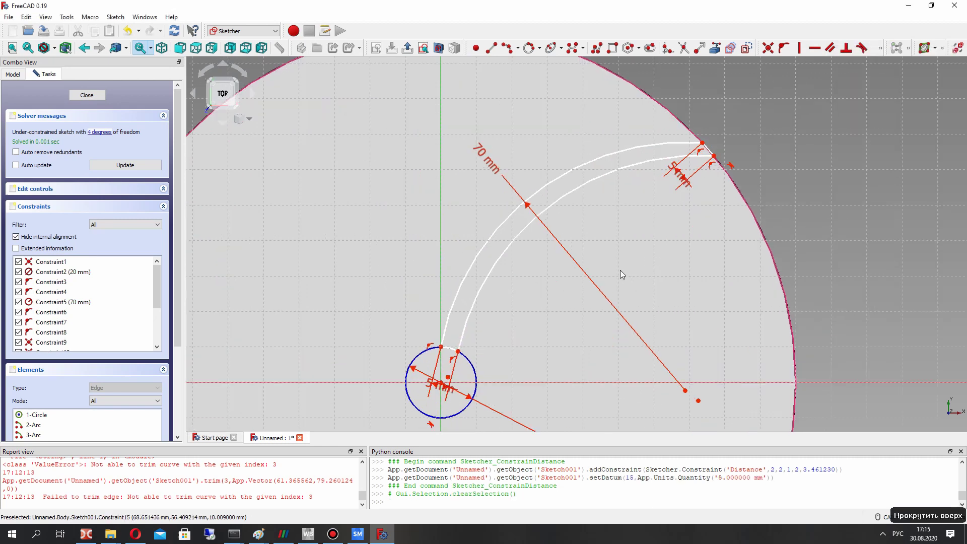
{"action": "scroll", "coordinate": [621, 274], "scroll_direction": "down", "scroll_amount": 3}
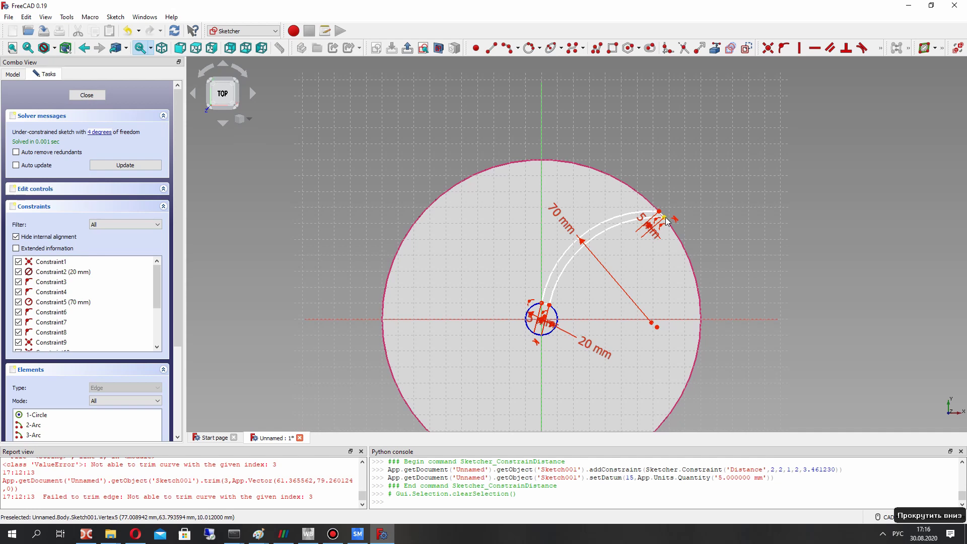
{"action": "mouse_move", "coordinate": [666, 221]}
{"action": "left_mouse_down"}
{"action": "mouse_move", "coordinate": [671, 266]}
{"action": "mouse_move", "coordinate": [674, 246]}
{"action": "mouse_move", "coordinate": [646, 196]}
{"action": "mouse_move", "coordinate": [610, 174]}
{"action": "mouse_move", "coordinate": [653, 229]}
{"action": "mouse_move", "coordinate": [685, 222]}
{"action": "mouse_move", "coordinate": [657, 209]}
{"action": "left_mouse_up"}
{"action": "left_click", "coordinate": [593, 240]}
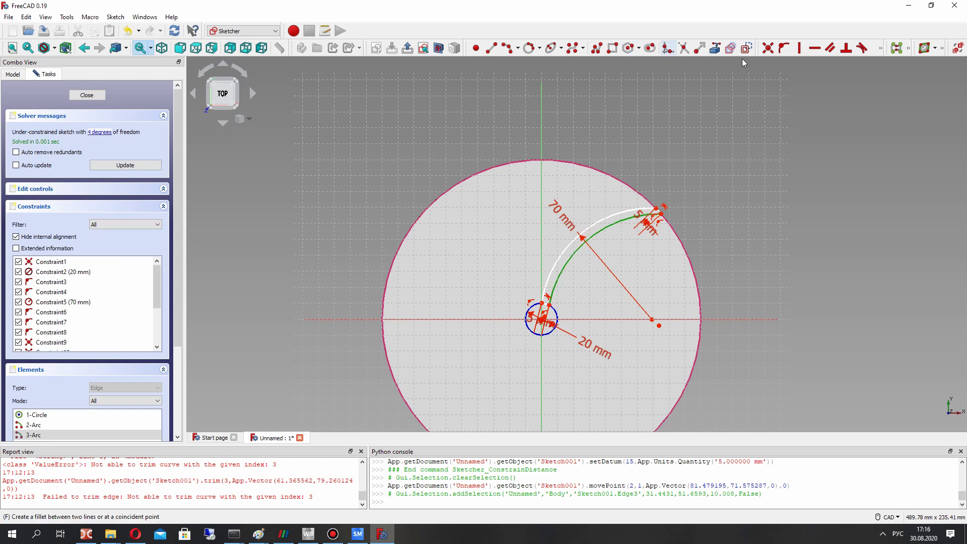
{"action": "left_click", "coordinate": [882, 49]}
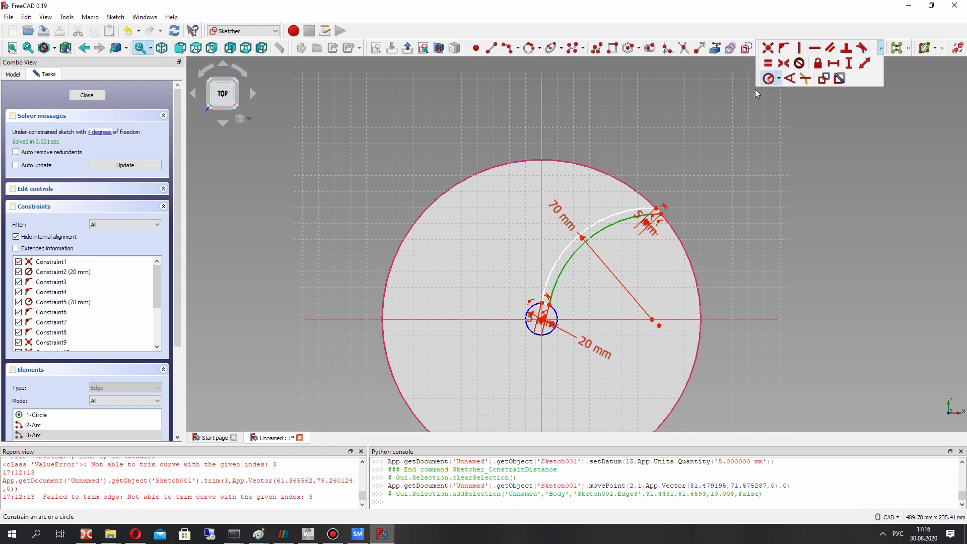
{"action": "left_click", "coordinate": [769, 79]}
{"action": "type", "text": "70"}
{"action": "key", "text": "Return"}
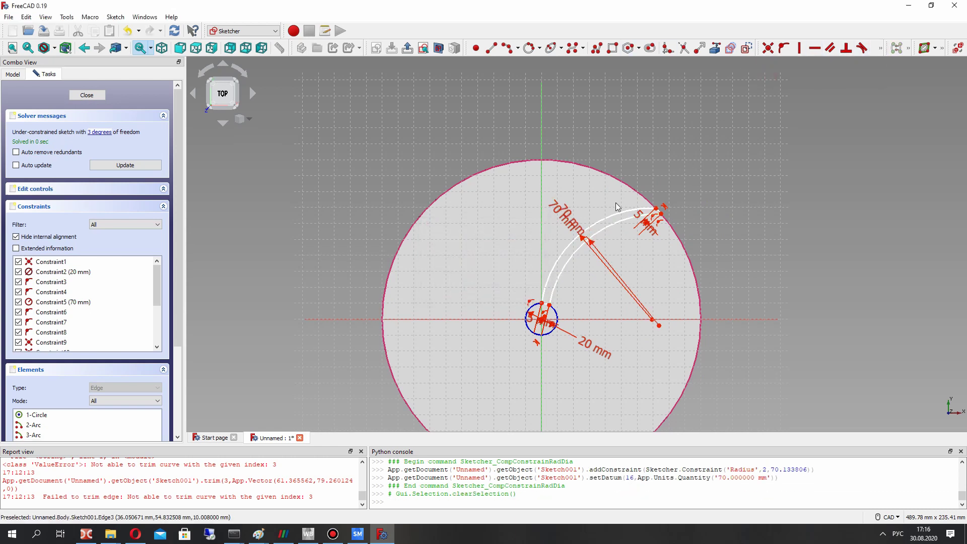
Pull the outer closing arc away from the blade tip and make its lower end coincident with the second blade arc's outer endpoint
{"action": "scroll", "coordinate": [618, 237], "scroll_direction": "up", "scroll_amount": 4}
{"action": "left_click_drag", "start_coordinate": [561, 260], "coordinate": [544, 179]}
{"action": "mouse_move", "coordinate": [715, 185]}
{"action": "left_mouse_down"}
{"action": "mouse_move", "coordinate": [740, 214]}
{"action": "mouse_move", "coordinate": [801, 389]}
{"action": "mouse_move", "coordinate": [796, 351]}
{"action": "mouse_move", "coordinate": [761, 341]}
{"action": "mouse_move", "coordinate": [801, 348]}
{"action": "mouse_move", "coordinate": [765, 318]}
{"action": "left_mouse_up"}
{"action": "scroll", "coordinate": [763, 315], "scroll_direction": "up", "scroll_amount": 2}
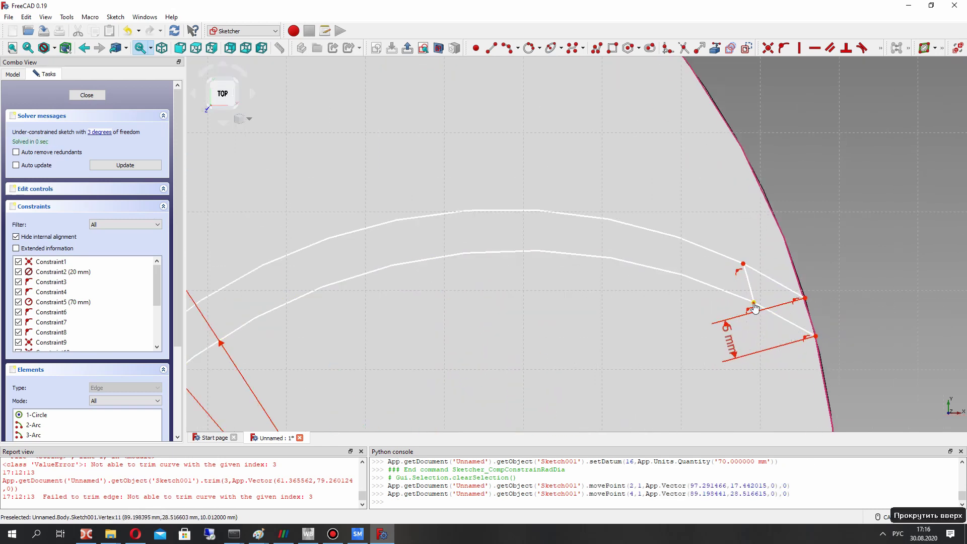
{"action": "left_click", "coordinate": [754, 305]}
{"action": "left_click", "coordinate": [816, 337]}
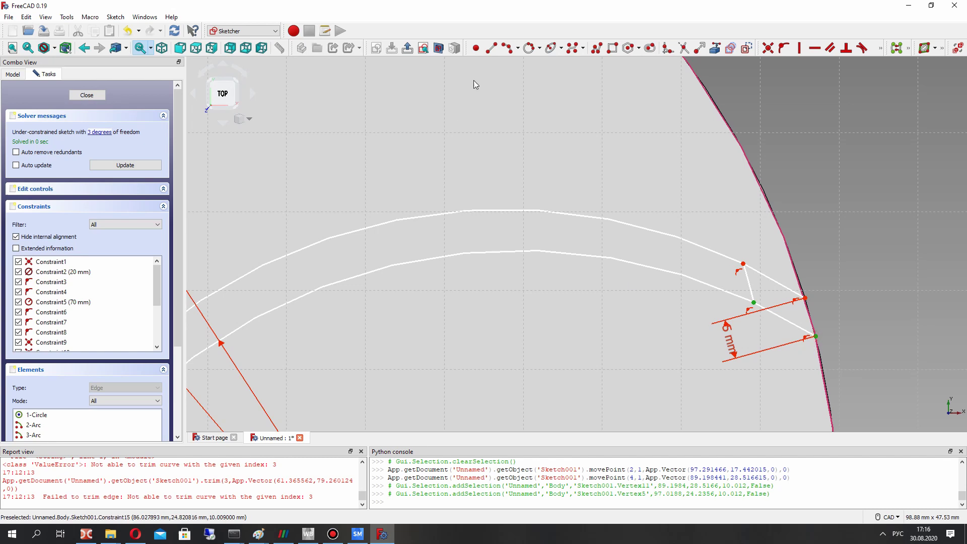
{"action": "left_click", "coordinate": [769, 49]}
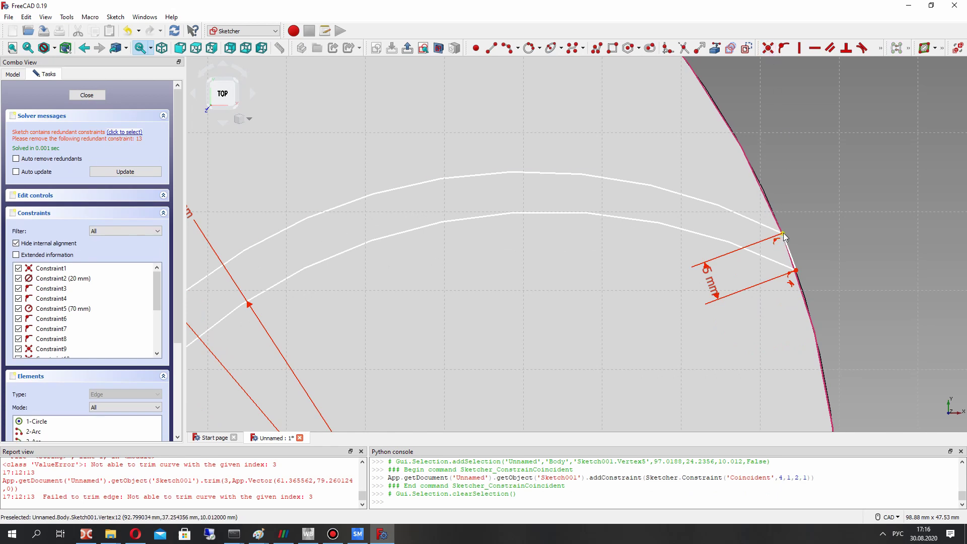
Move the blade tip back along the disc's edge and make the closing arc's other end coincident with the first blade arc's outer endpoint
{"action": "mouse_move", "coordinate": [783, 240]}
{"action": "left_mouse_down"}
{"action": "mouse_move", "coordinate": [737, 218]}
{"action": "mouse_move", "coordinate": [686, 153]}
{"action": "mouse_move", "coordinate": [665, 147]}
{"action": "mouse_move", "coordinate": [705, 252]}
{"action": "mouse_move", "coordinate": [742, 131]}
{"action": "left_mouse_up"}
{"action": "scroll", "coordinate": [741, 139], "scroll_direction": "up", "scroll_amount": 5}
{"action": "scroll", "coordinate": [739, 150], "scroll_direction": "up", "scroll_amount": 2}
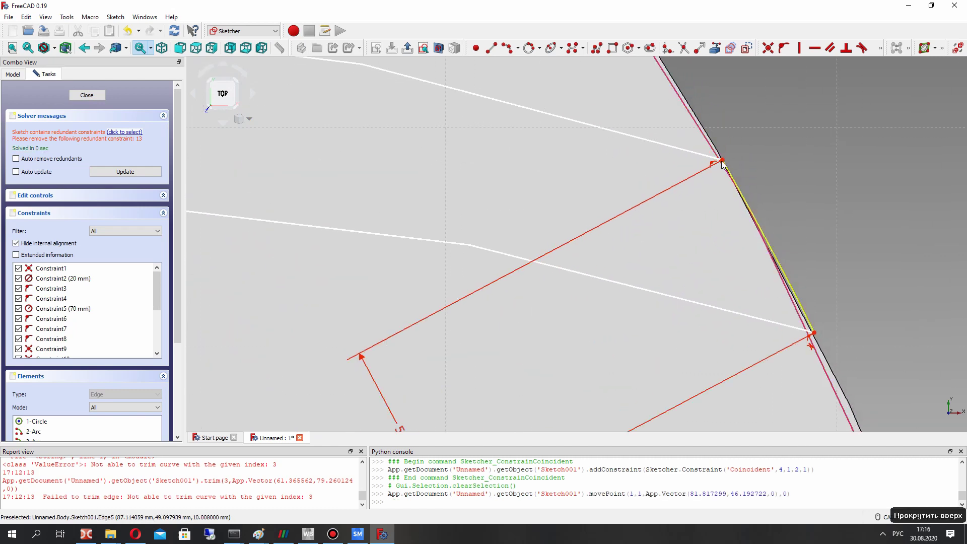
{"action": "scroll", "coordinate": [722, 166], "scroll_direction": "up", "scroll_amount": 3}
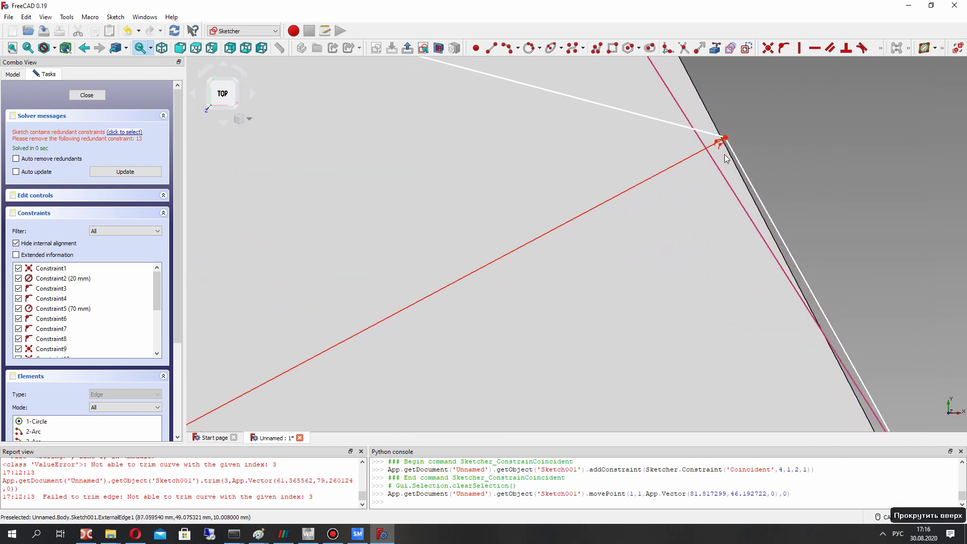
{"action": "left_click", "coordinate": [725, 138]}
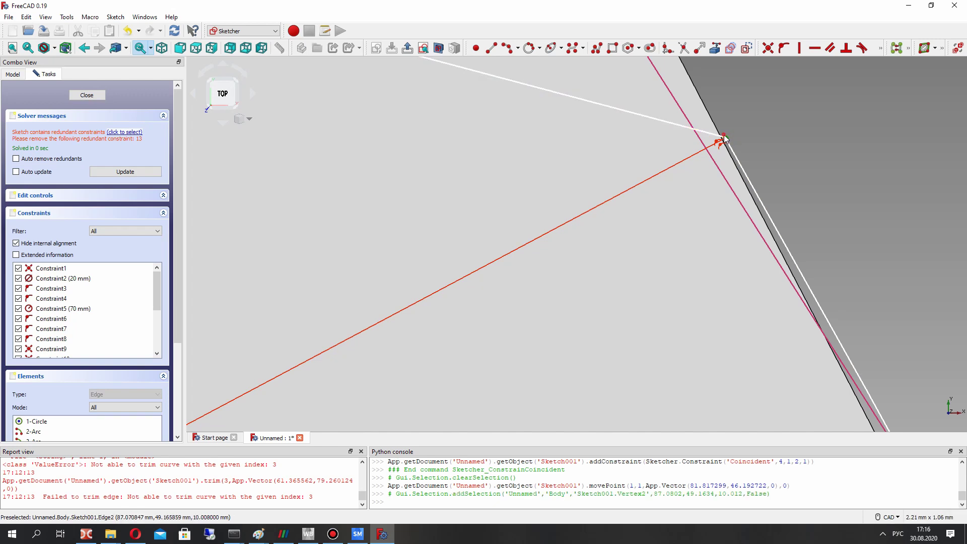
{"action": "left_click", "coordinate": [725, 139]}
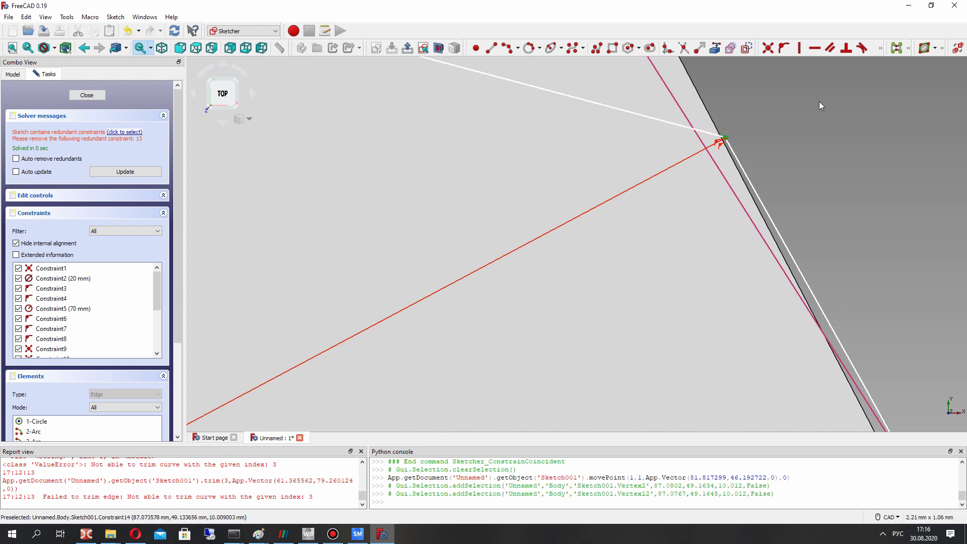
{"action": "left_click", "coordinate": [768, 48]}
Delete the redundant point-on-object constraint Constraint13 from the sketch
{"action": "scroll", "coordinate": [727, 165], "scroll_direction": "down", "scroll_amount": 3}
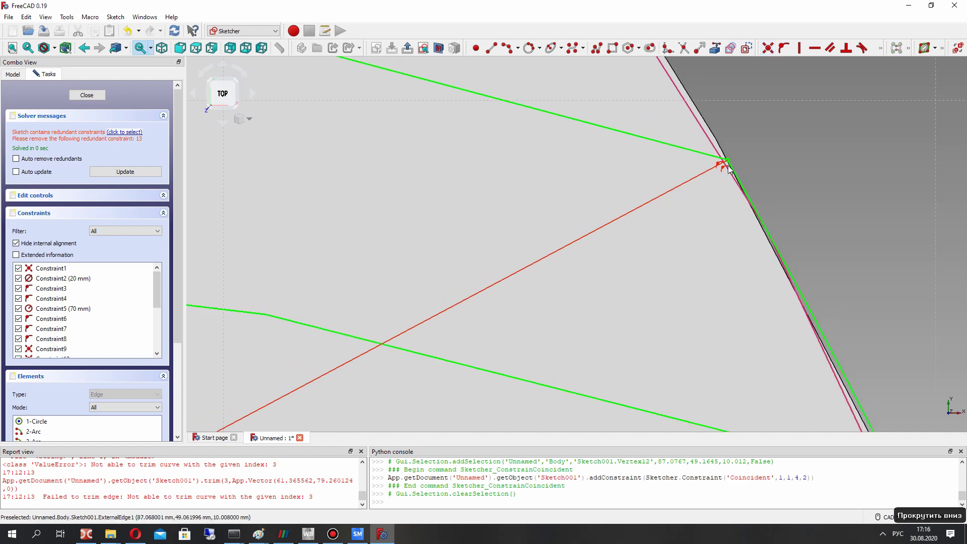
{"action": "scroll", "coordinate": [96, 313], "scroll_direction": "down", "scroll_amount": 4}
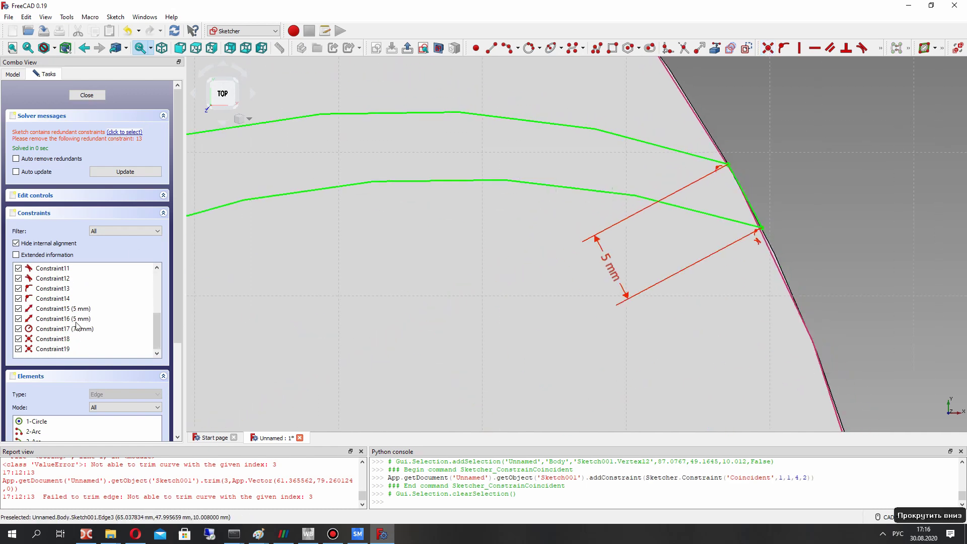
{"action": "left_click", "coordinate": [65, 289]}
{"action": "key", "text": "Delete"}
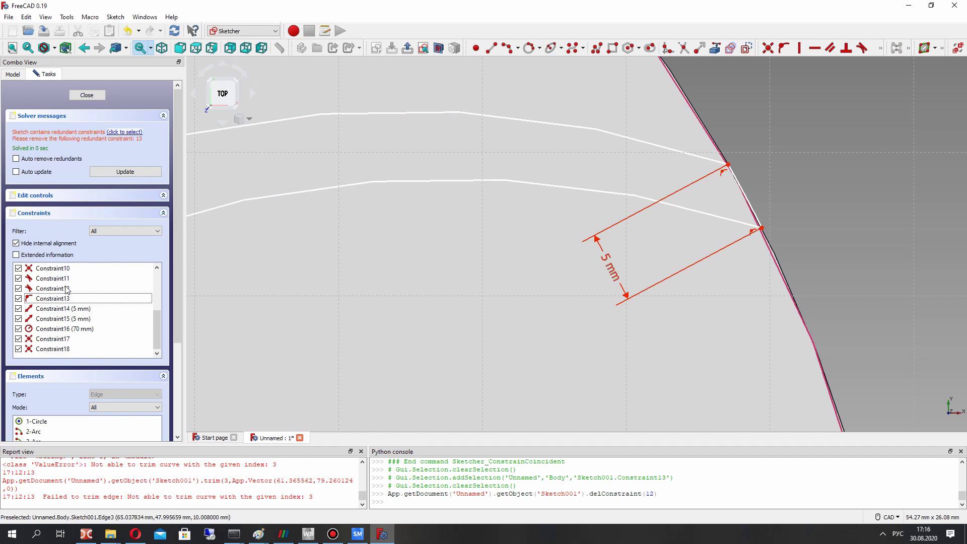
Nudge the blade tip and delete the remaining redundant point-on-object constraint at the first blade arc's outer endpoint
{"action": "scroll", "coordinate": [704, 164], "scroll_direction": "up", "scroll_amount": 5}
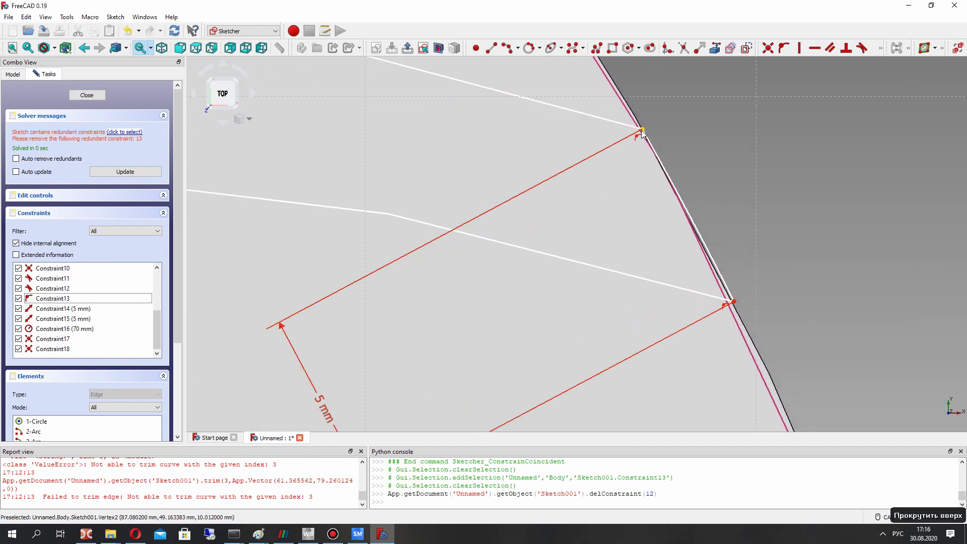
{"action": "left_click_drag", "start_coordinate": [694, 174], "coordinate": [655, 151]}
{"action": "scroll", "coordinate": [640, 175], "scroll_direction": "down", "scroll_amount": 5}
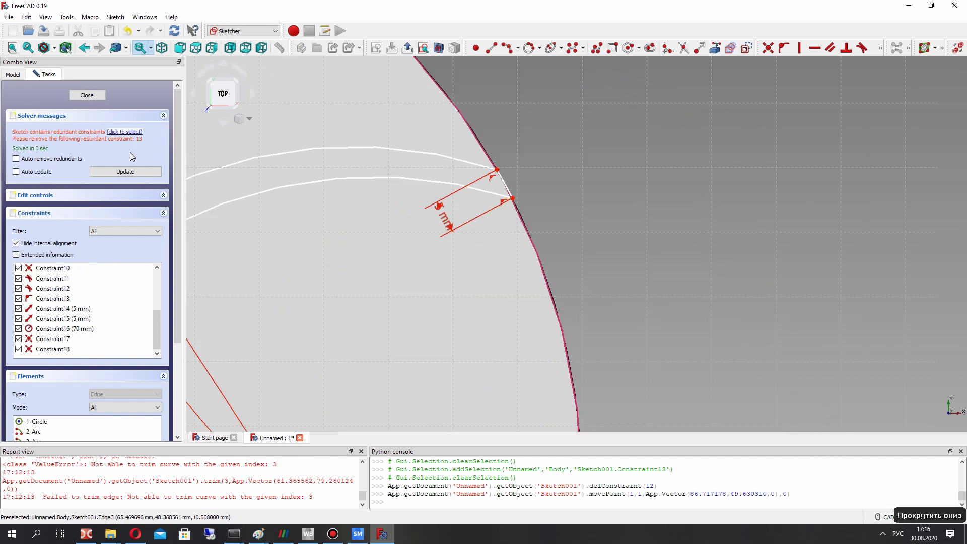
{"action": "scroll", "coordinate": [81, 232], "scroll_direction": "down", "scroll_amount": 5}
{"action": "scroll", "coordinate": [72, 285], "scroll_direction": "up", "scroll_amount": 5}
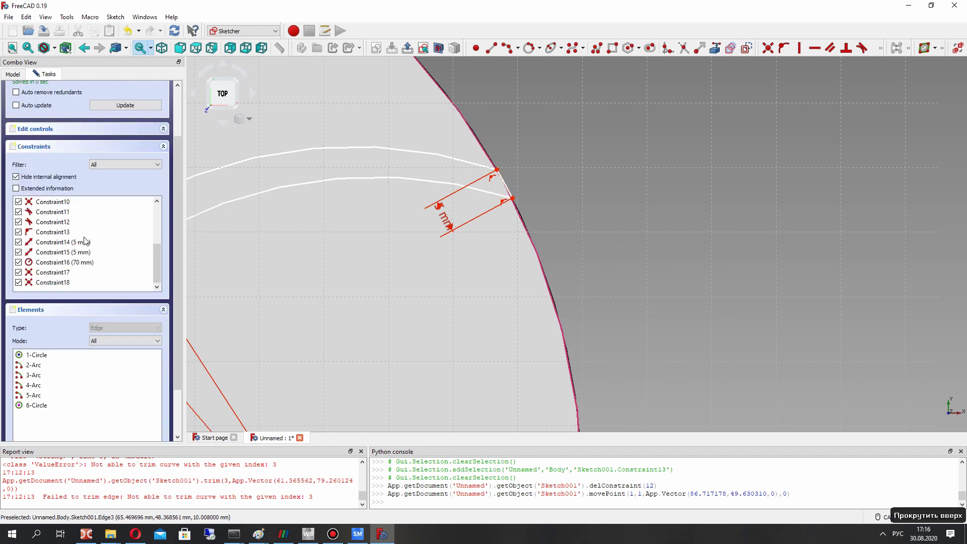
{"action": "scroll", "coordinate": [62, 276], "scroll_direction": "down", "scroll_amount": 1}
{"action": "left_click", "coordinate": [67, 293]}
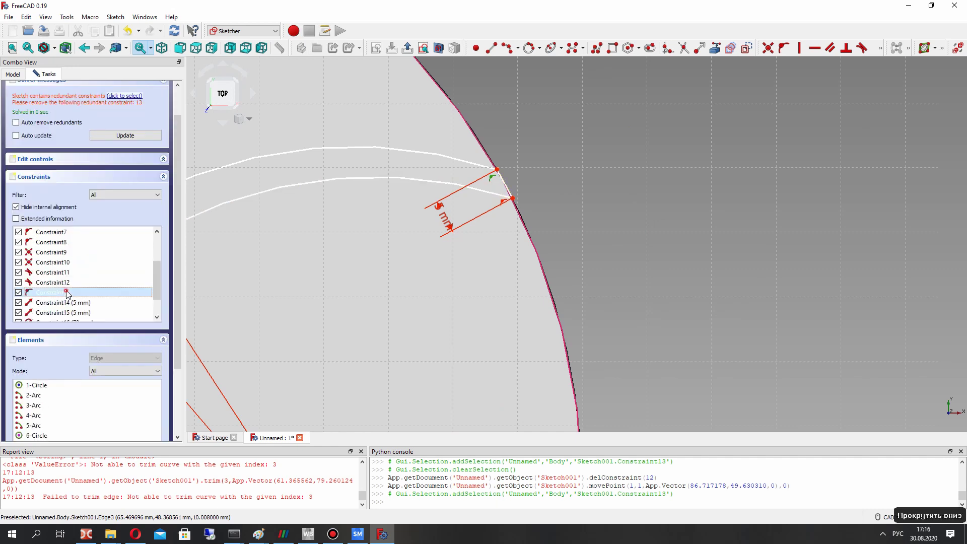
{"action": "right_click", "coordinate": [67, 293]}
{"action": "key", "text": "Delete"}
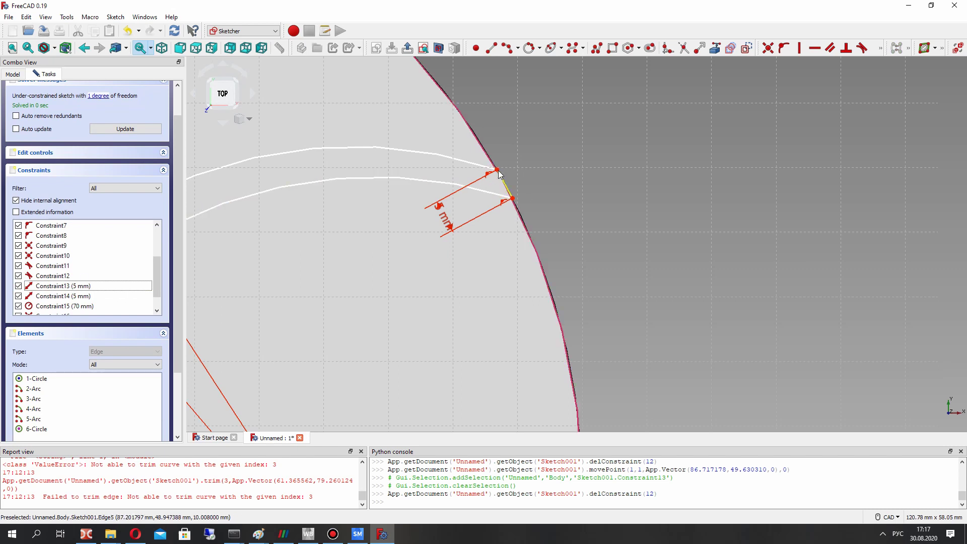
Adjust the position of the blade's outer end along the disc's edge and close the sketch
{"action": "mouse_move", "coordinate": [498, 173]}
{"action": "left_mouse_down"}
{"action": "mouse_move", "coordinate": [529, 210]}
{"action": "mouse_move", "coordinate": [551, 267]}
{"action": "mouse_move", "coordinate": [524, 168]}
{"action": "mouse_move", "coordinate": [599, 368]}
{"action": "mouse_move", "coordinate": [560, 323]}
{"action": "mouse_move", "coordinate": [502, 209]}
{"action": "left_mouse_up"}
{"action": "scroll", "coordinate": [465, 216], "scroll_direction": "down", "scroll_amount": 5}
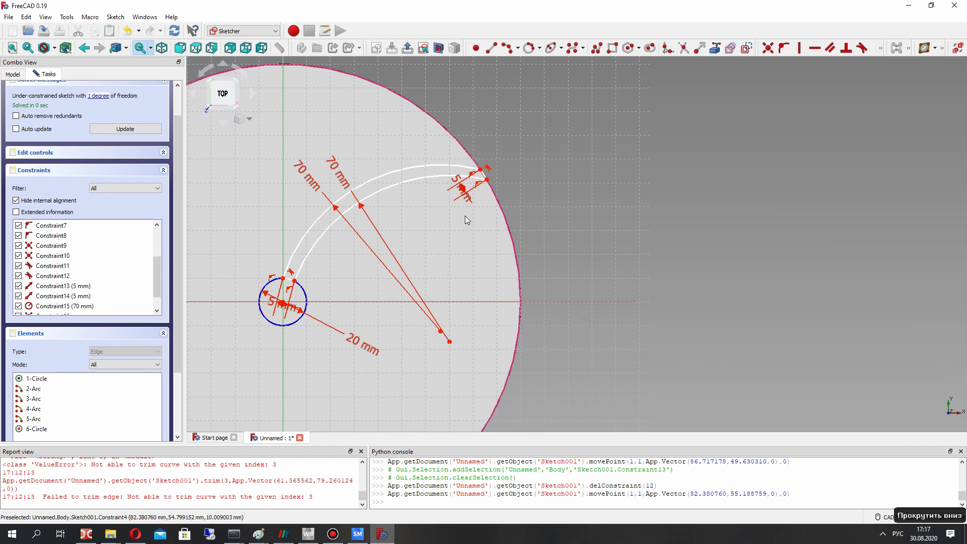
{"action": "scroll", "coordinate": [332, 235], "scroll_direction": "up", "scroll_amount": 2}
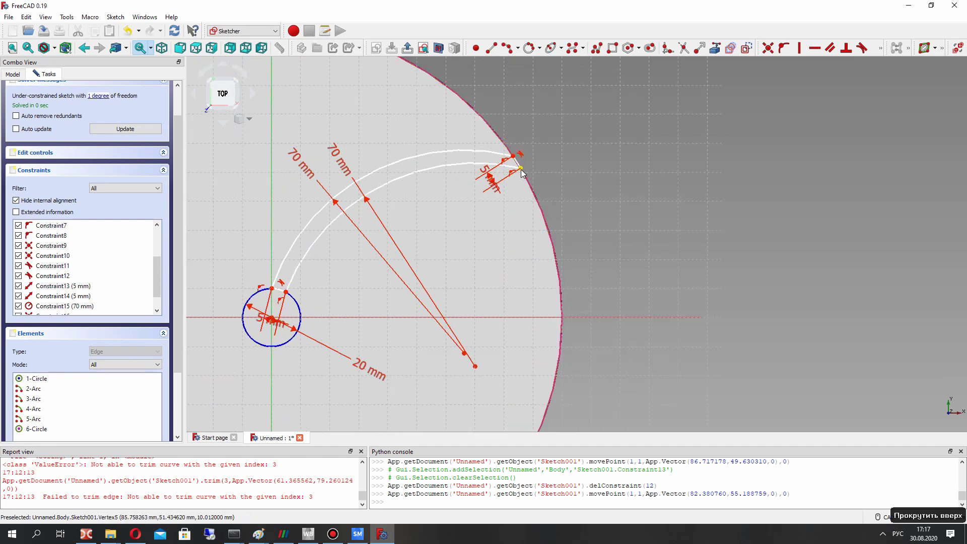
{"action": "left_click_drag", "start_coordinate": [520, 168], "coordinate": [483, 179]}
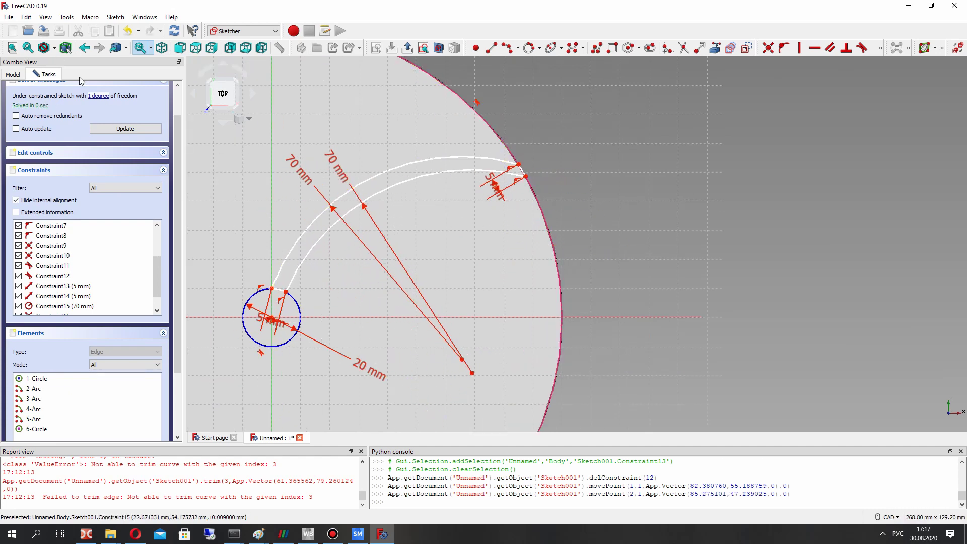
{"action": "scroll", "coordinate": [59, 118], "scroll_direction": "up", "scroll_amount": 2}
{"action": "left_click", "coordinate": [84, 95]}
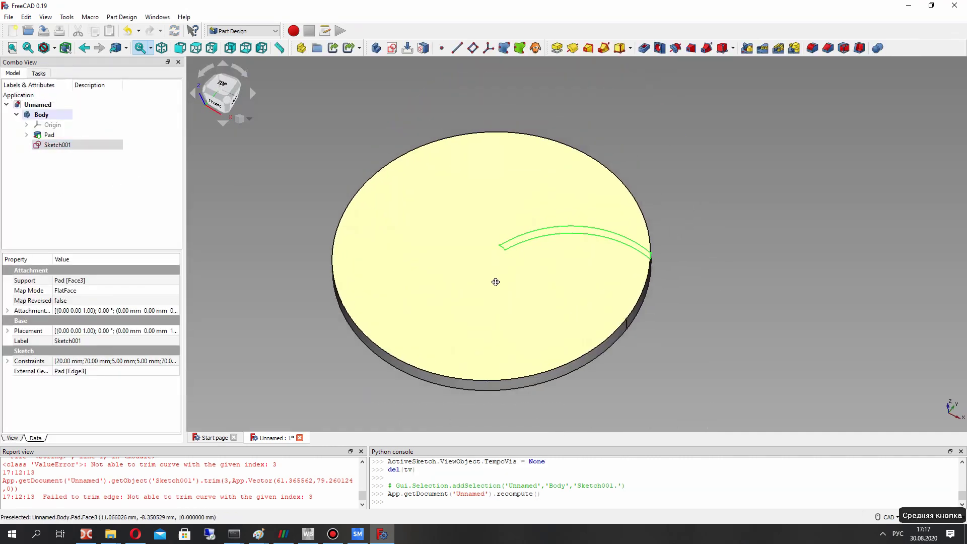
Pad the curved blade sketch 250 mm up from the disc's upper face
{"action": "left_click", "coordinate": [558, 48]}
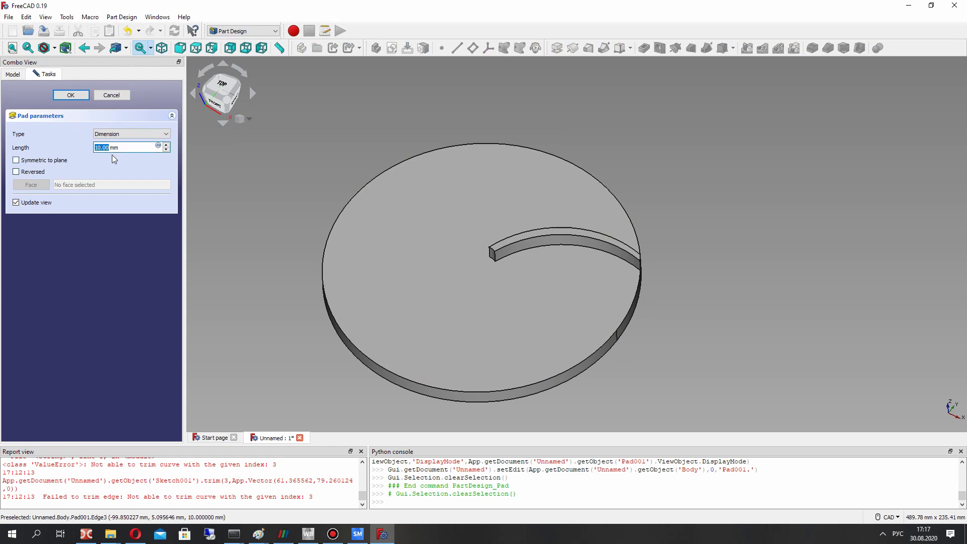
{"action": "type", "text": "350"}
{"action": "scroll", "coordinate": [391, 221], "scroll_direction": "down", "scroll_amount": 3}
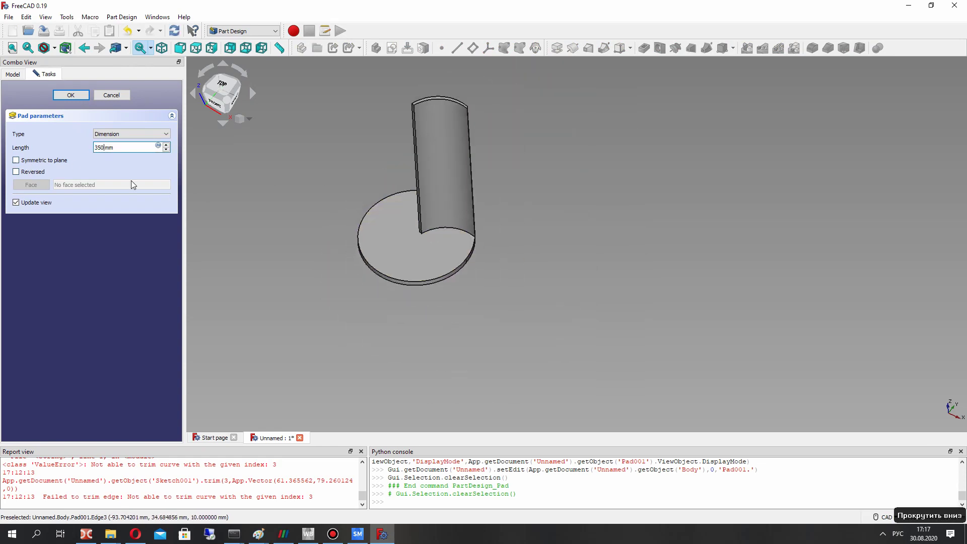
{"action": "type", "text": "250"}
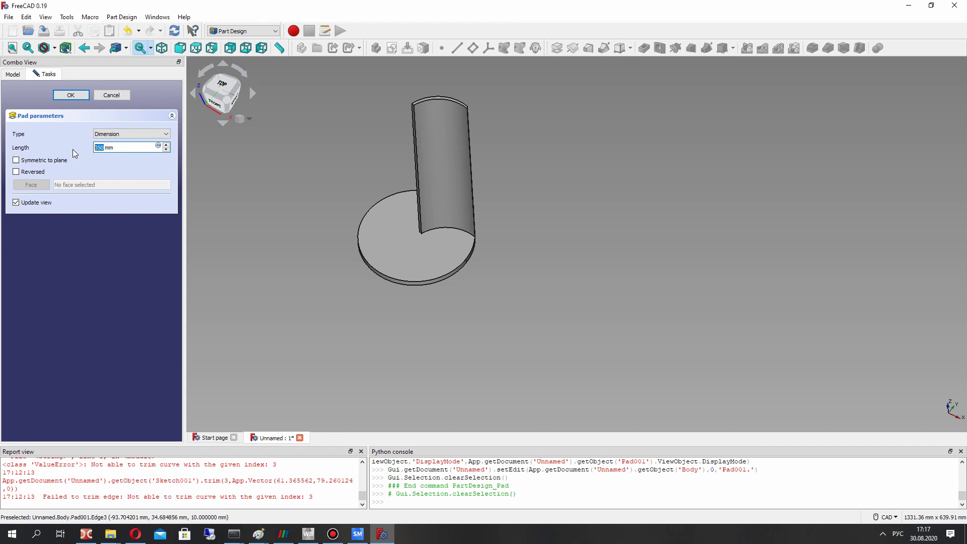
{"action": "right_click_drag", "start_coordinate": [358, 199], "coordinate": [383, 221]}
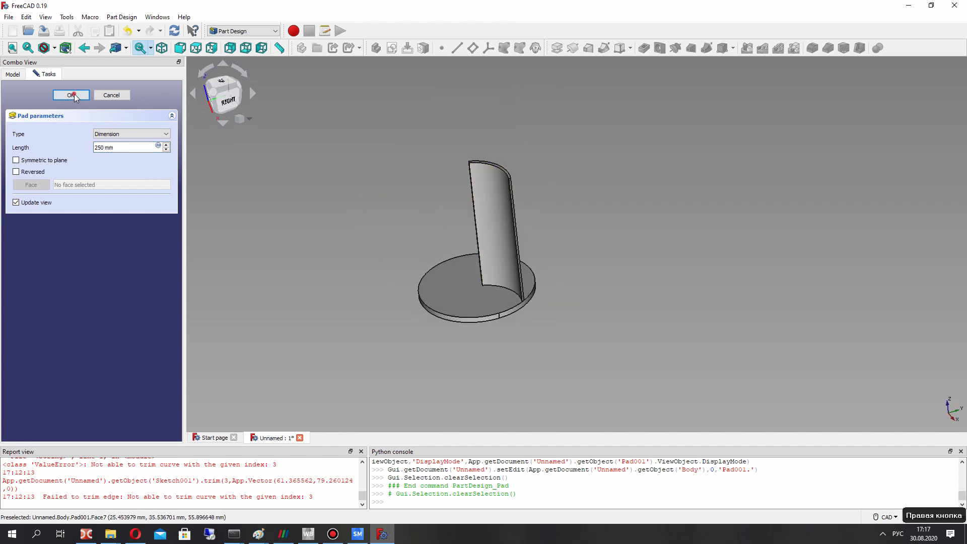
{"action": "left_click", "coordinate": [71, 95]}
Check where the blade meets the disc's rim and set Refine to true for the blade pad
{"action": "left_click", "coordinate": [54, 145]}
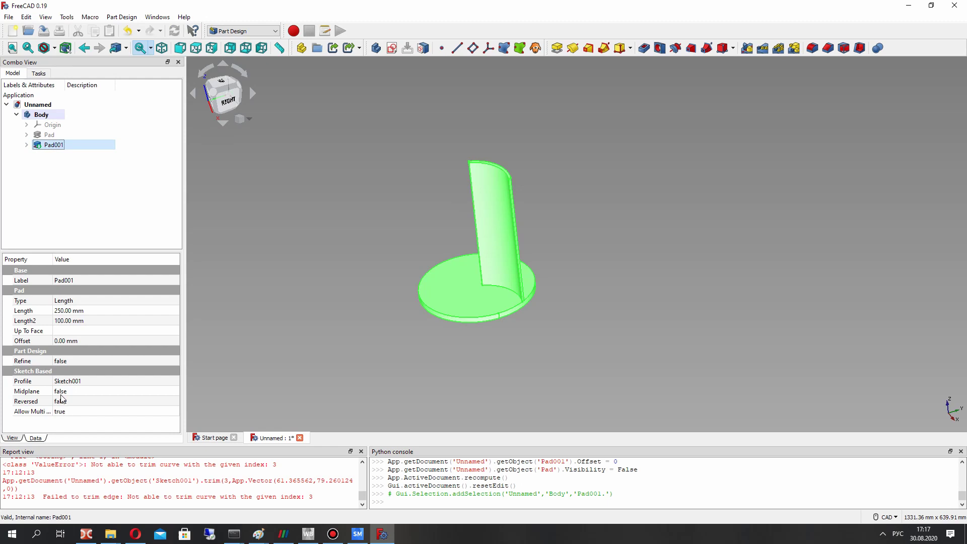
{"action": "left_click", "coordinate": [65, 361]}
{"action": "scroll", "coordinate": [479, 315], "scroll_direction": "up", "scroll_amount": 6}
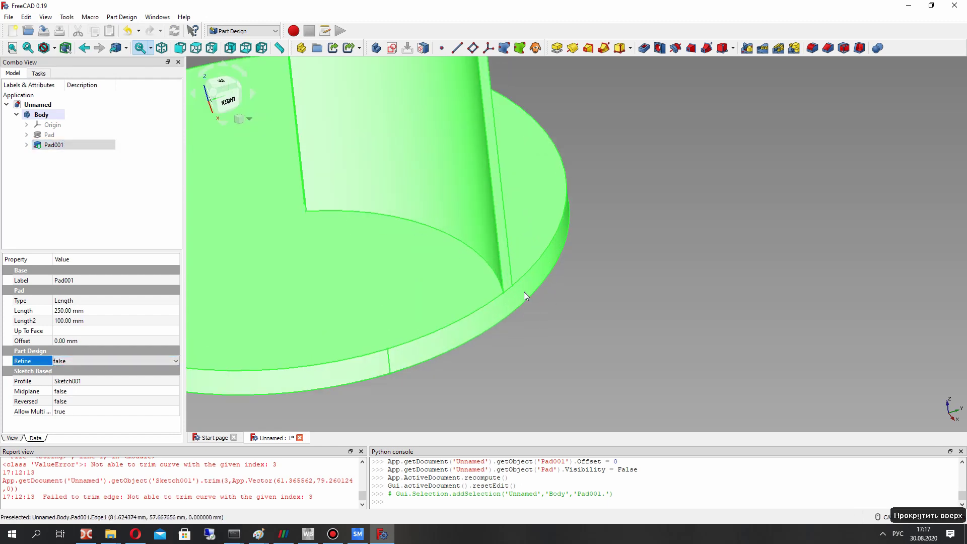
{"action": "left_click", "coordinate": [514, 283]}
{"action": "left_click", "coordinate": [514, 285]}
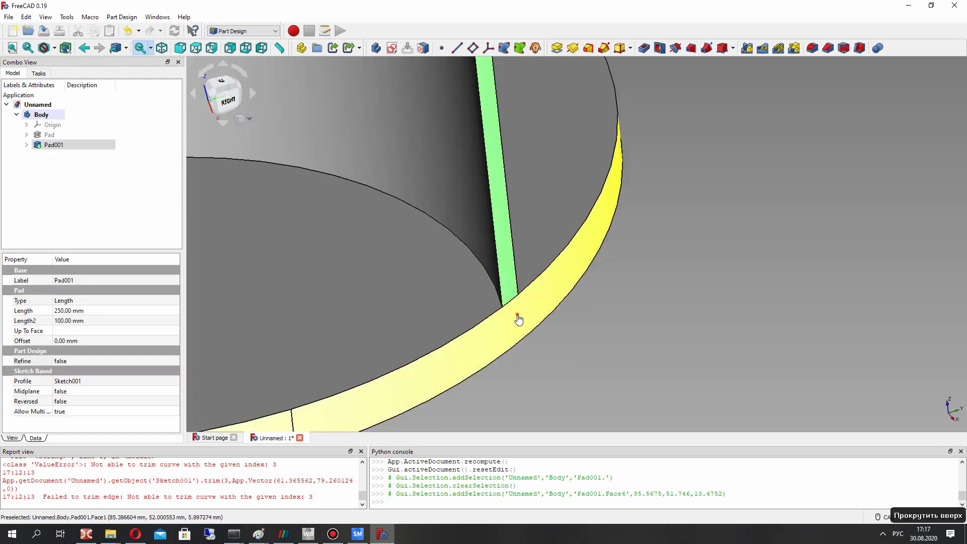
{"action": "left_click", "coordinate": [519, 318]}
{"action": "left_click", "coordinate": [512, 328]}
{"action": "left_click", "coordinate": [51, 146]}
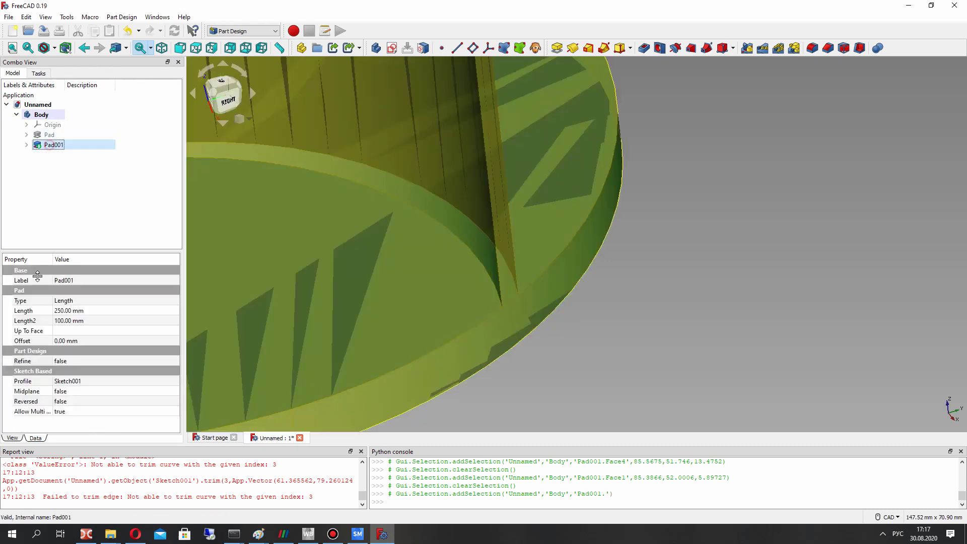
{"action": "left_click", "coordinate": [60, 361]}
{"action": "left_click", "coordinate": [60, 361]}
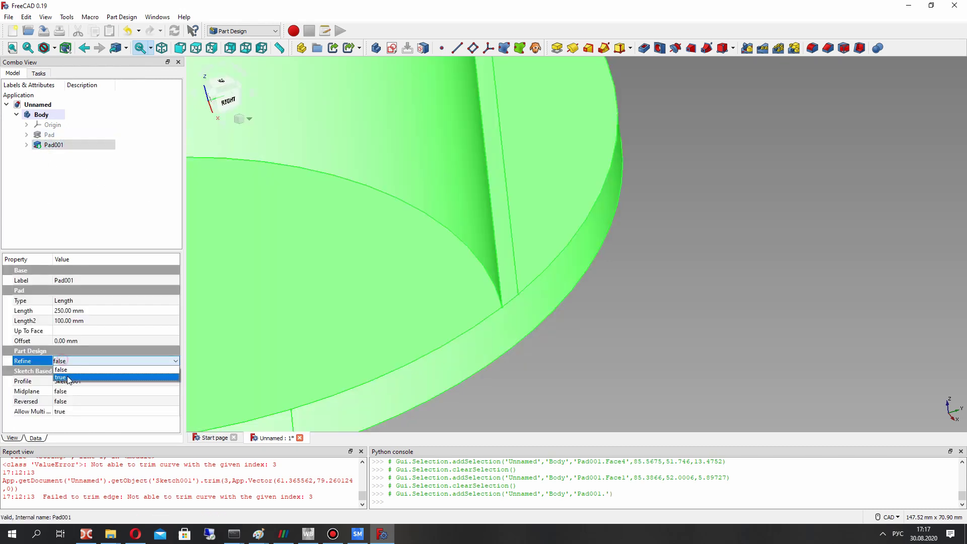
{"action": "left_click", "coordinate": [60, 382]}
{"action": "left_click", "coordinate": [512, 303]}
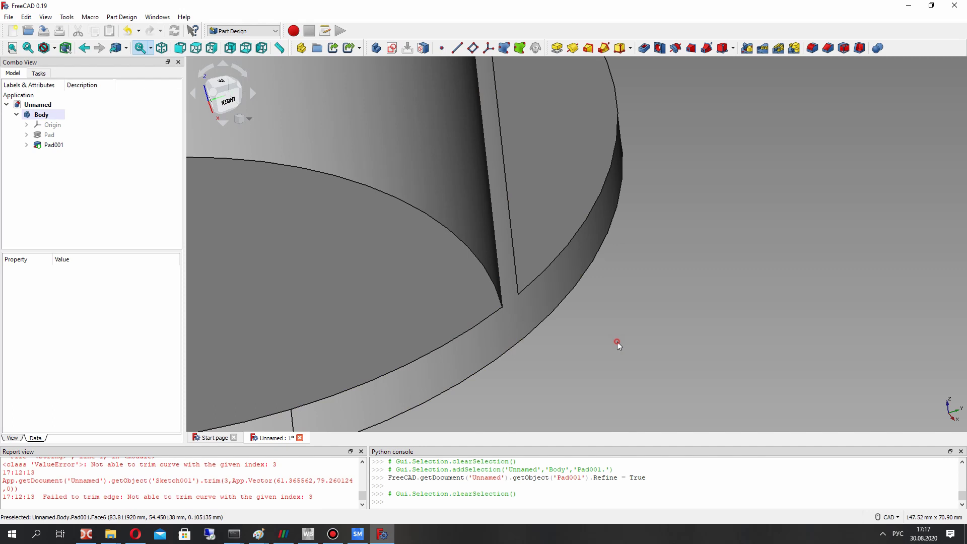
Create a polar pattern of the blade pad about the normal sketch axis with 3 occurrences over 360°
{"action": "scroll", "coordinate": [554, 302], "scroll_direction": "down", "scroll_amount": 8}
{"action": "middle_click_drag", "start_coordinate": [462, 281], "coordinate": [688, 149]}
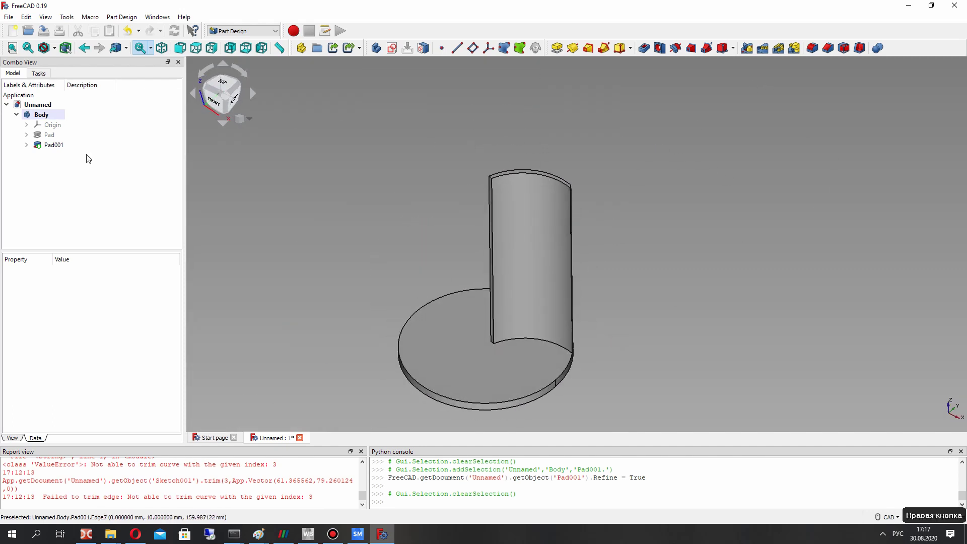
{"action": "left_click", "coordinate": [54, 145]}
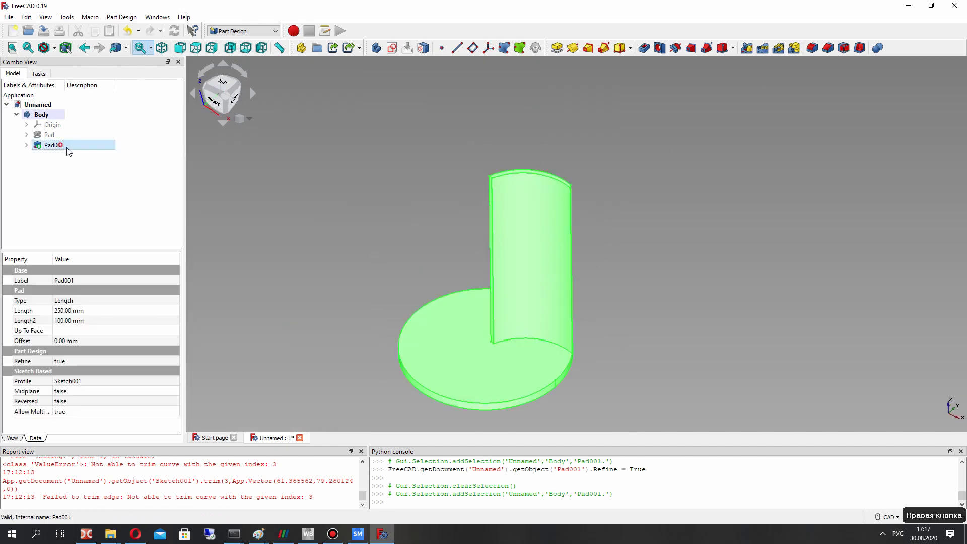
{"action": "left_click", "coordinate": [779, 48]}
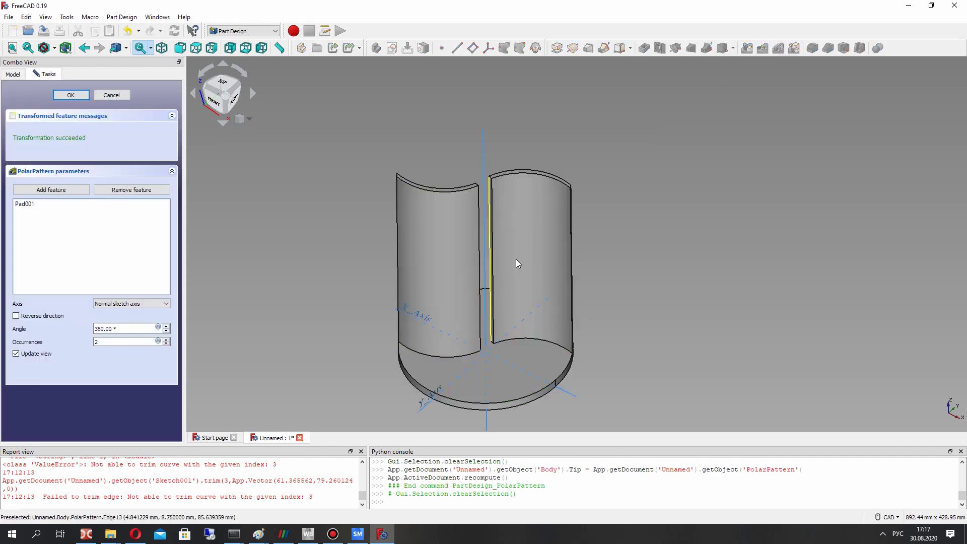
{"action": "left_click", "coordinate": [166, 339]}
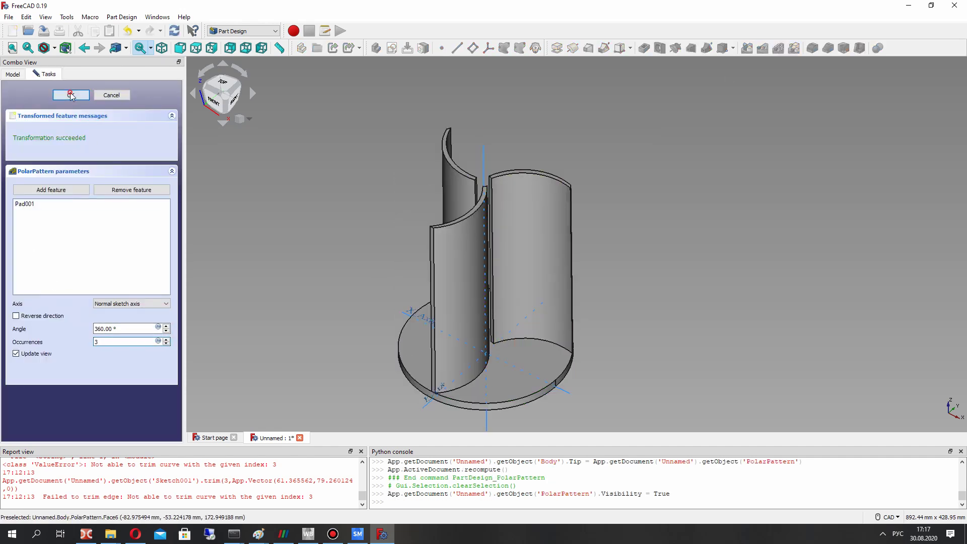
{"action": "left_click", "coordinate": [71, 95]}
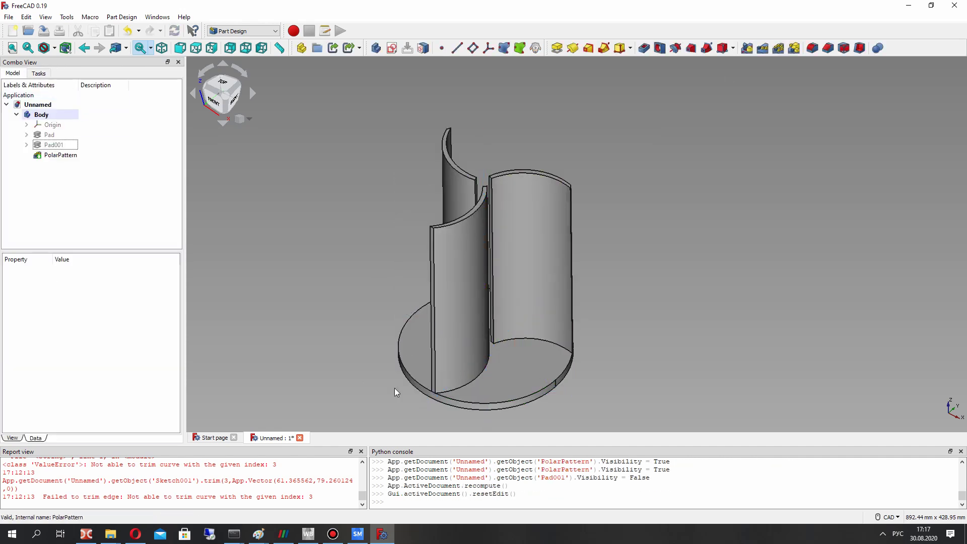
Set Refine to true for the polar pattern of the blades
{"action": "left_click", "coordinate": [62, 156]}
{"action": "left_click_drag", "start_coordinate": [59, 283], "coordinate": [100, 305]}
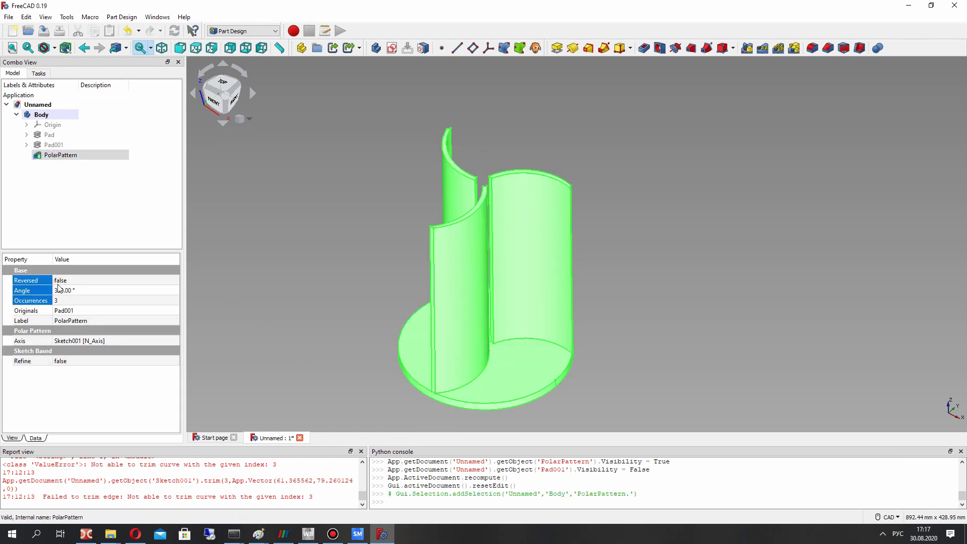
{"action": "left_click", "coordinate": [60, 361]}
{"action": "left_click", "coordinate": [65, 361]}
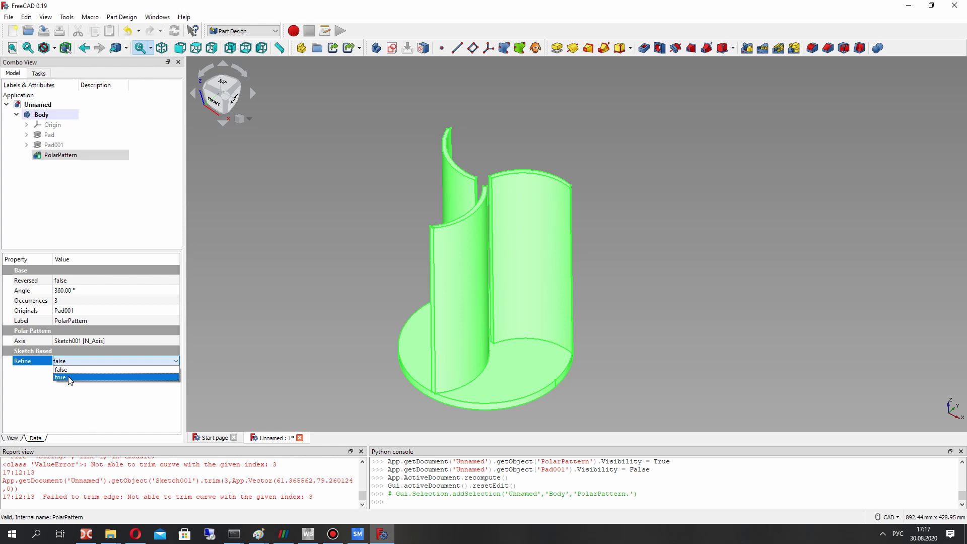
{"action": "left_click", "coordinate": [70, 378]}
{"action": "left_click", "coordinate": [310, 297]}
Start a new sketch on the disc's upper face between the three blades
{"action": "right_click_drag", "start_coordinate": [504, 383], "coordinate": [522, 349]}
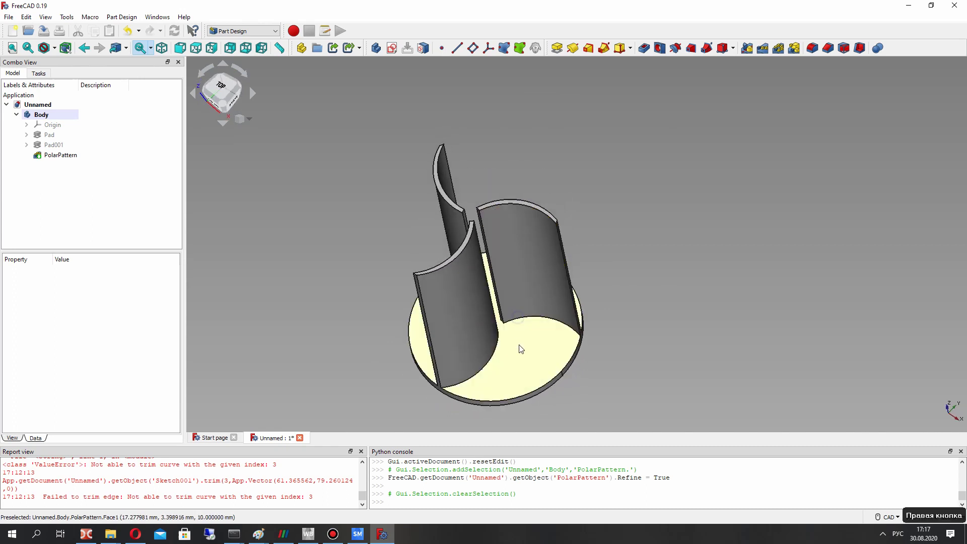
{"action": "left_click", "coordinate": [521, 350]}
{"action": "left_click", "coordinate": [388, 48]}
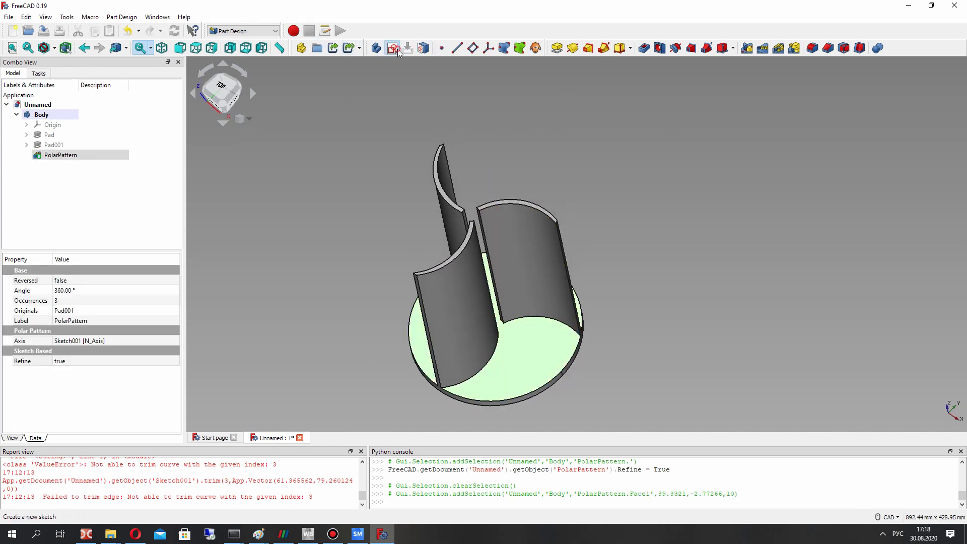
{"action": "scroll", "coordinate": [515, 232], "scroll_direction": "up", "scroll_amount": 3}
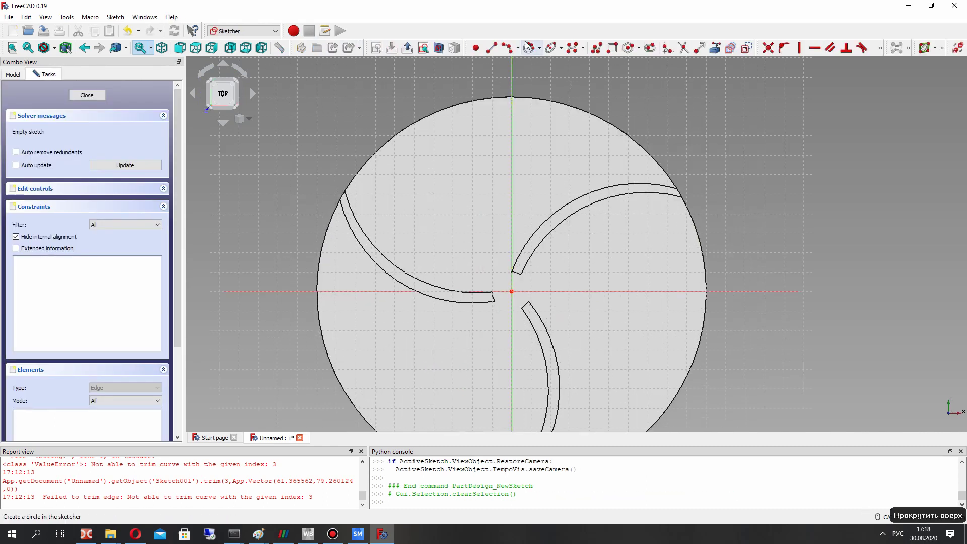
Draw a circle by center and rim point at the sketch origin with a radius of about 12.3 mm
{"action": "left_click", "coordinate": [539, 48]}
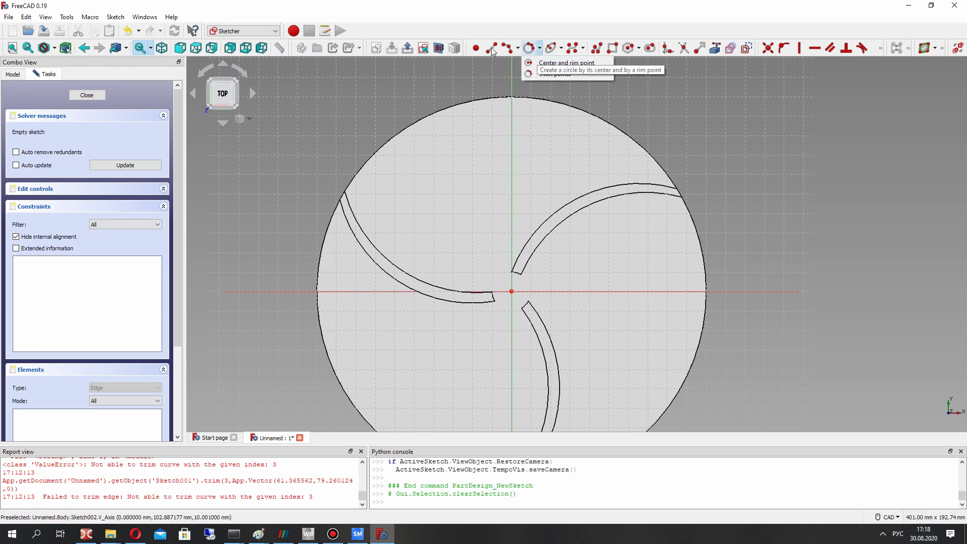
{"action": "left_click", "coordinate": [518, 48]}
{"action": "left_click", "coordinate": [540, 49]}
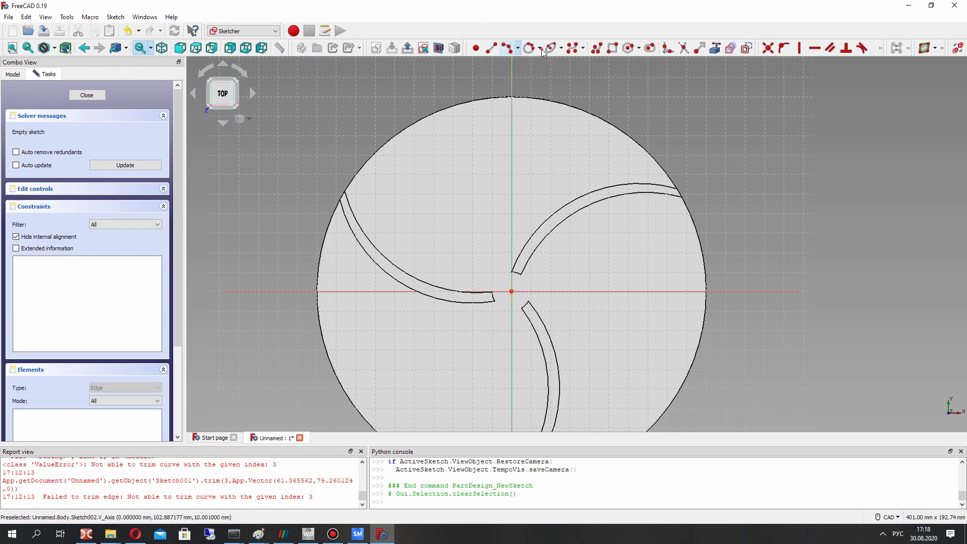
{"action": "left_click", "coordinate": [539, 48]}
{"action": "left_click", "coordinate": [545, 64]}
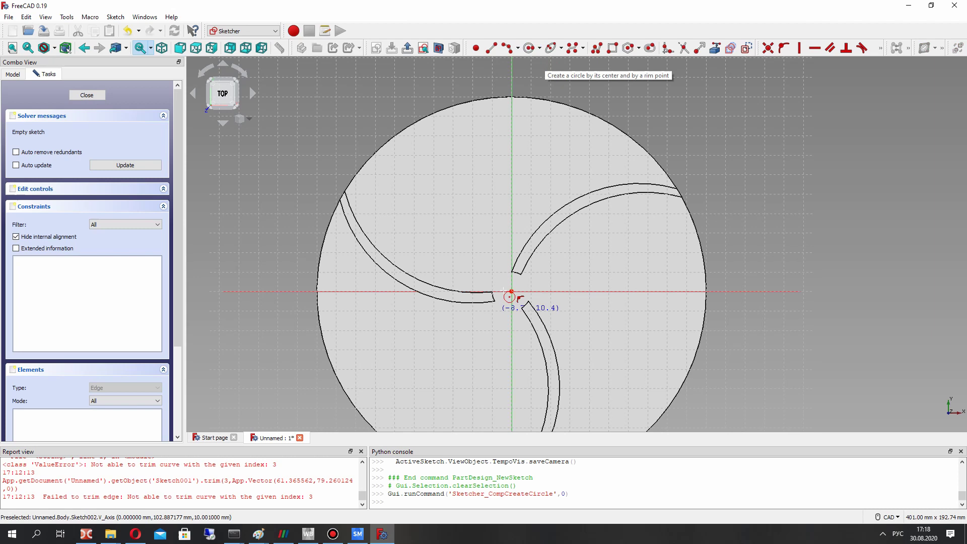
{"action": "left_click", "coordinate": [512, 291]}
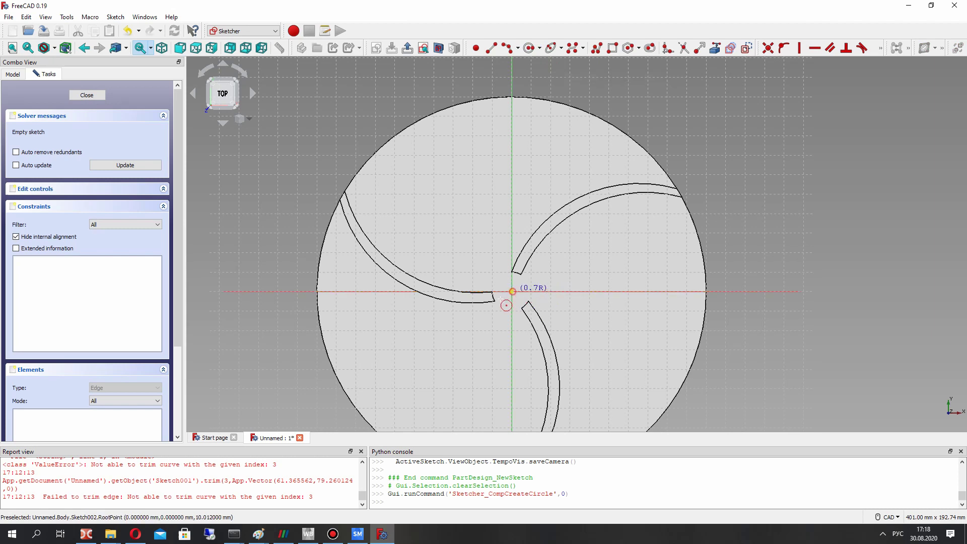
{"action": "left_click", "coordinate": [496, 273]}
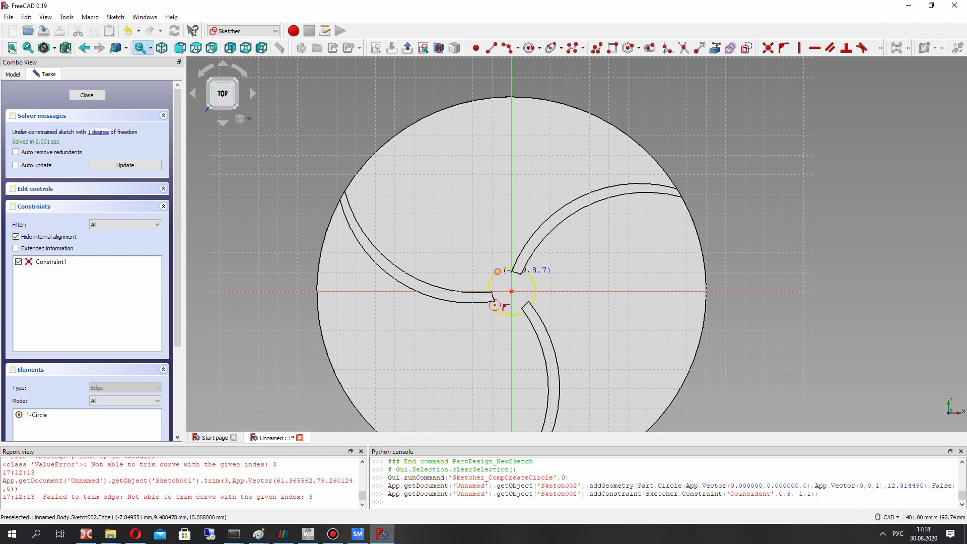
Constrain the central circle's radius to 10 mm and close the sketch
{"action": "left_click", "coordinate": [880, 48]}
{"action": "left_click", "coordinate": [773, 80]}
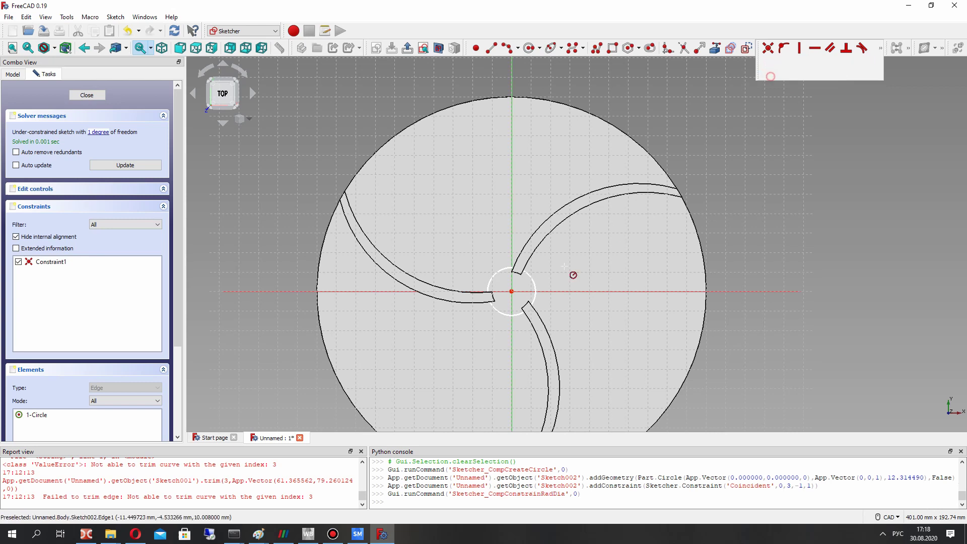
{"action": "left_click", "coordinate": [538, 287]}
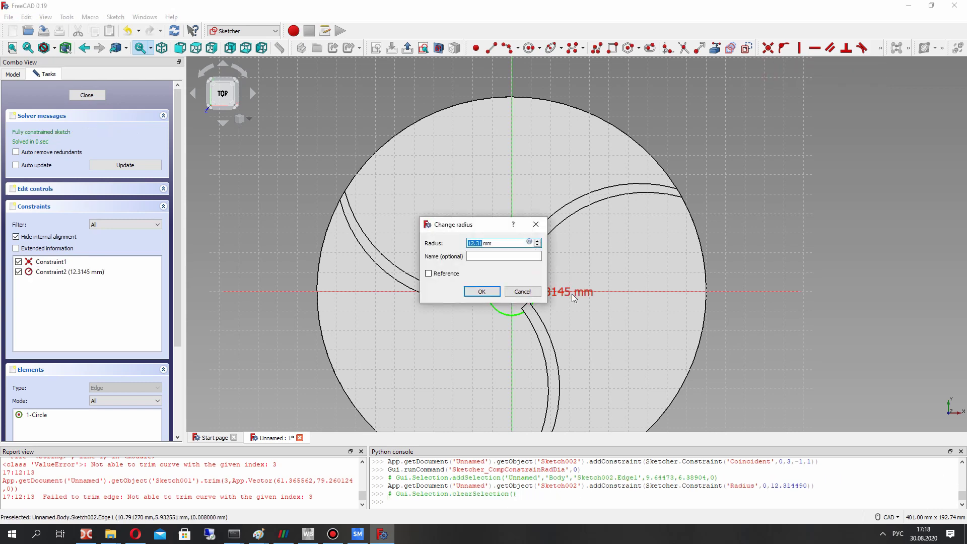
{"action": "type", "text": "10"}
{"action": "key", "text": "Return"}
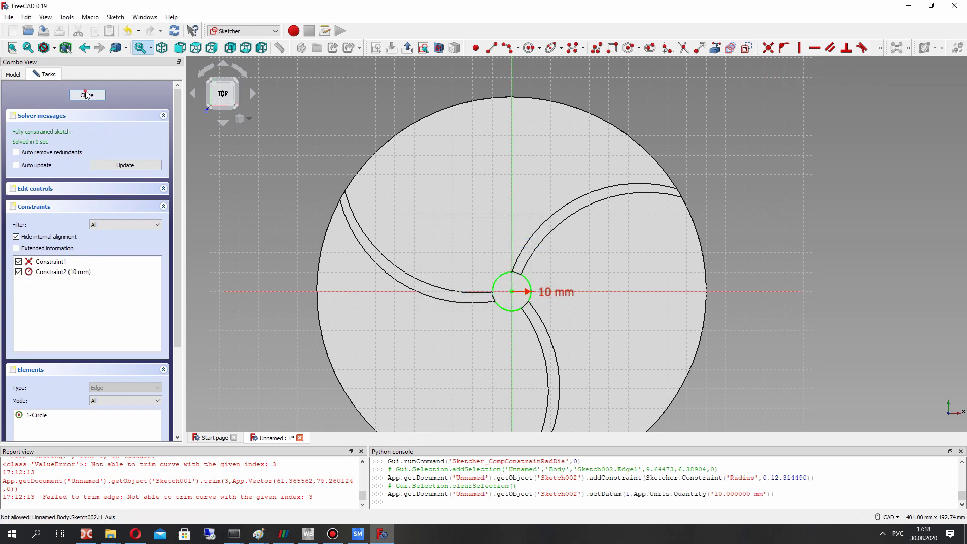
{"action": "left_click", "coordinate": [87, 95]}
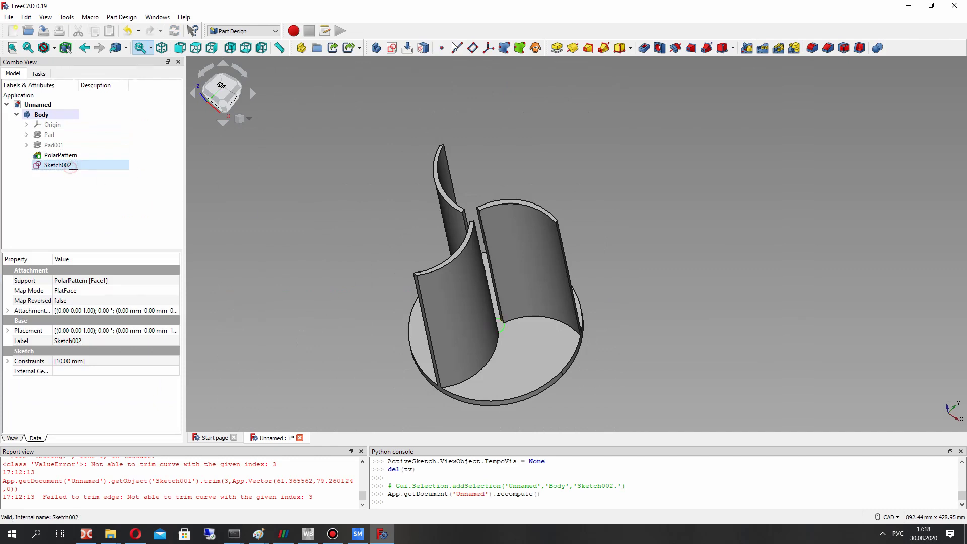
Pad the central circle 275 mm to form the shaft between the blades
{"action": "left_click", "coordinate": [557, 48]}
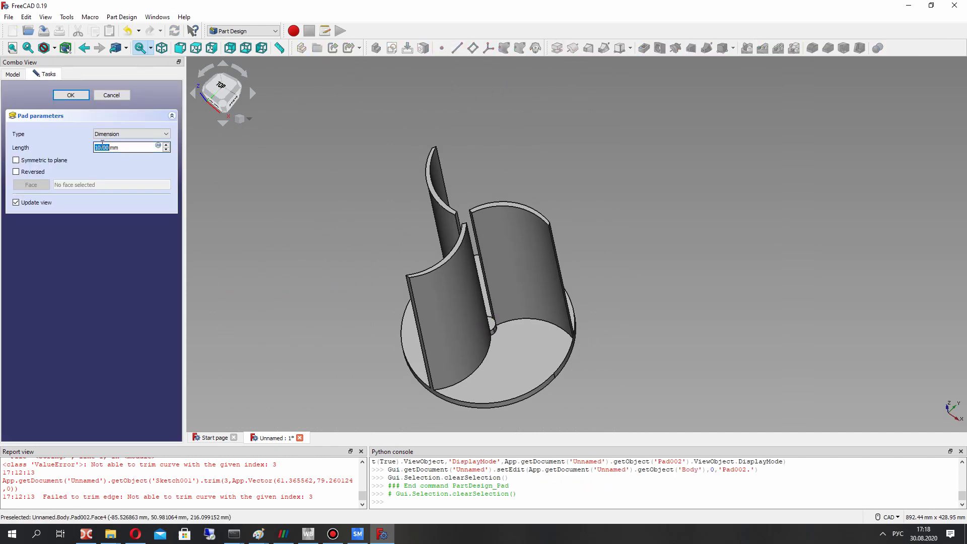
{"action": "type", "text": "350"}
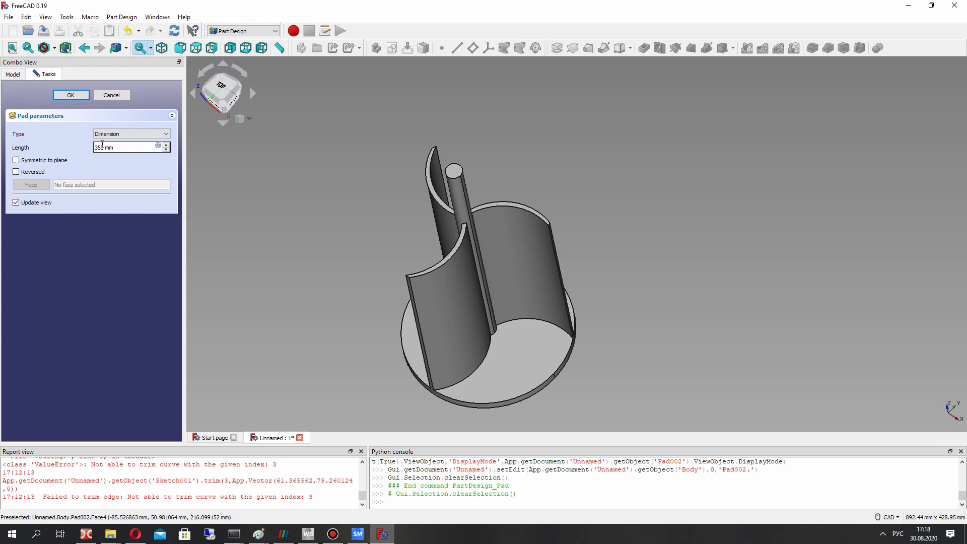
{"action": "key", "text": "BackSpace"}
{"action": "type", "text": "2"}
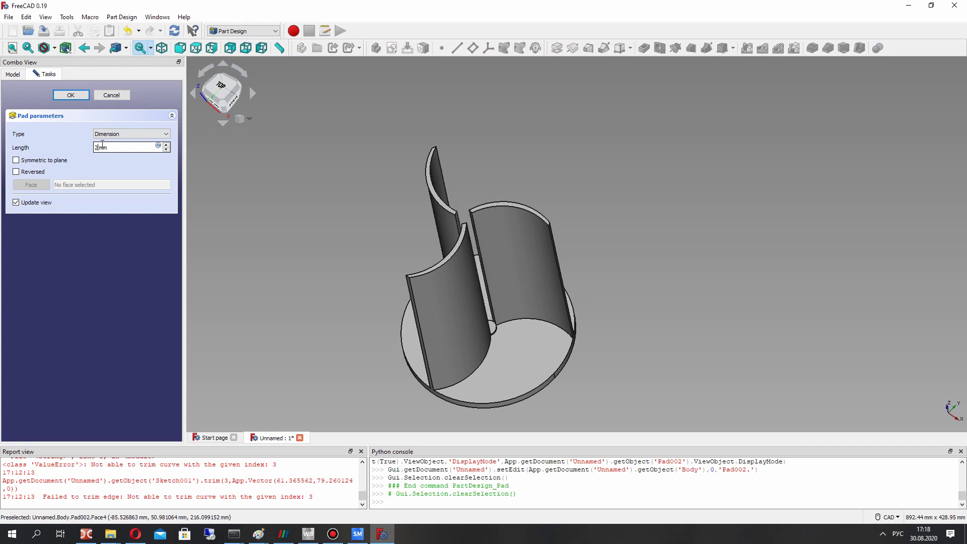
{"action": "type", "text": "75"}
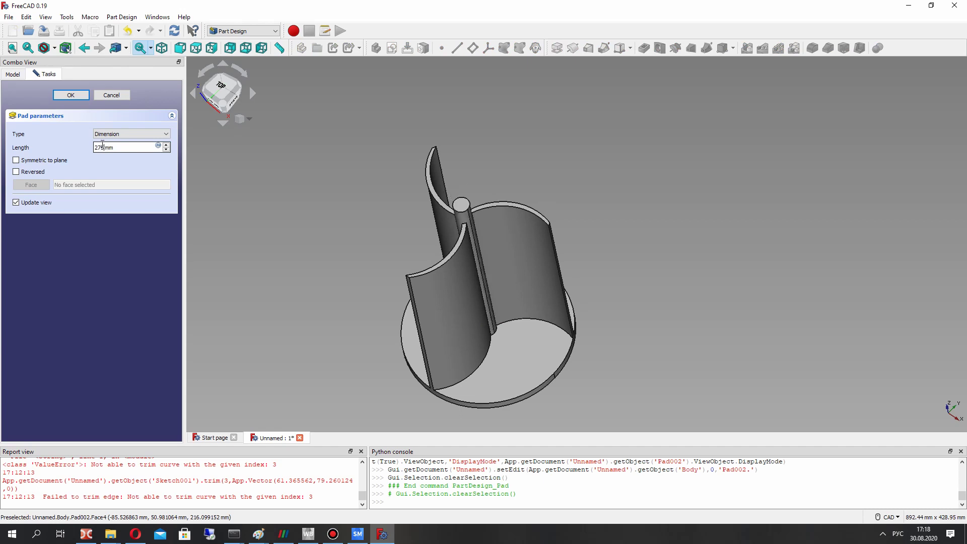
{"action": "left_click", "coordinate": [70, 94]}
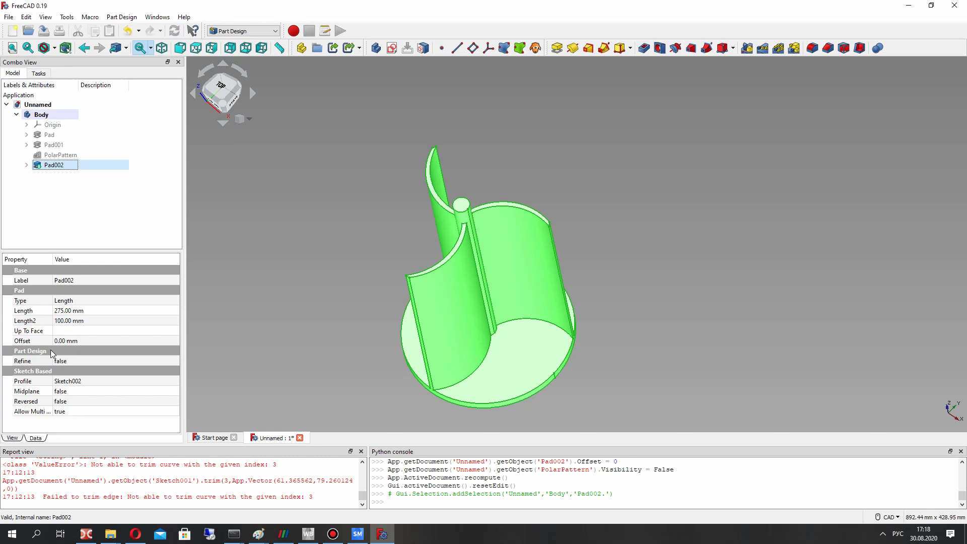
Set Refine to true for the central shaft pad
{"action": "left_click", "coordinate": [58, 361]}
{"action": "left_click", "coordinate": [58, 361]}
{"action": "left_click", "coordinate": [63, 375]}
{"action": "left_click", "coordinate": [314, 249]}
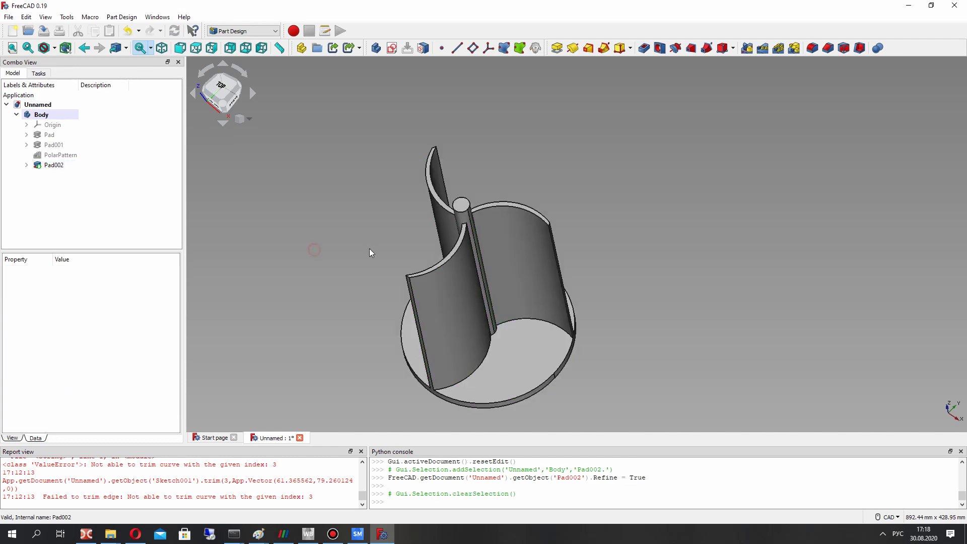
Start a sketch on the disc's underside and draw a circle at the origin with a radius of about 22.9 mm
{"action": "right_click_drag", "start_coordinate": [369, 252], "coordinate": [529, 203]}
{"action": "left_click", "coordinate": [529, 203]}
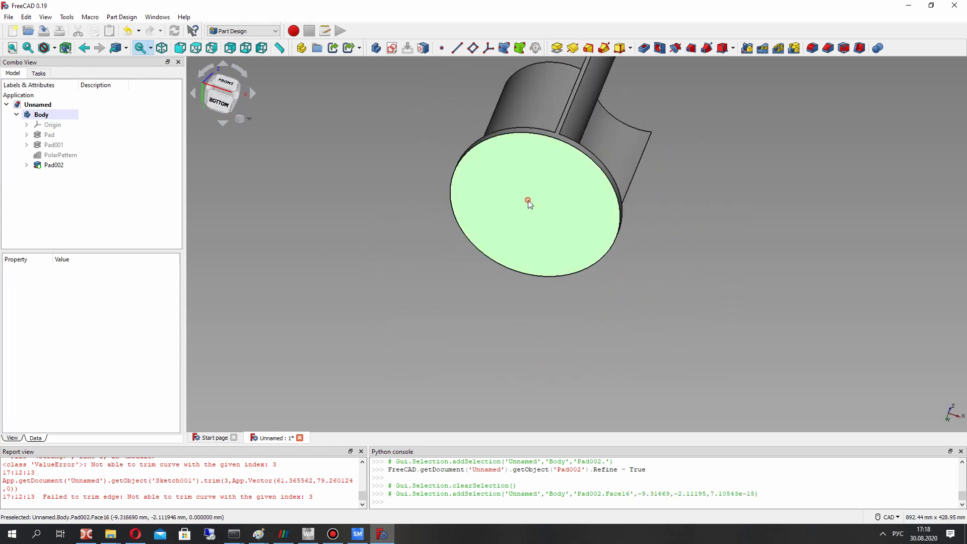
{"action": "left_click", "coordinate": [391, 49]}
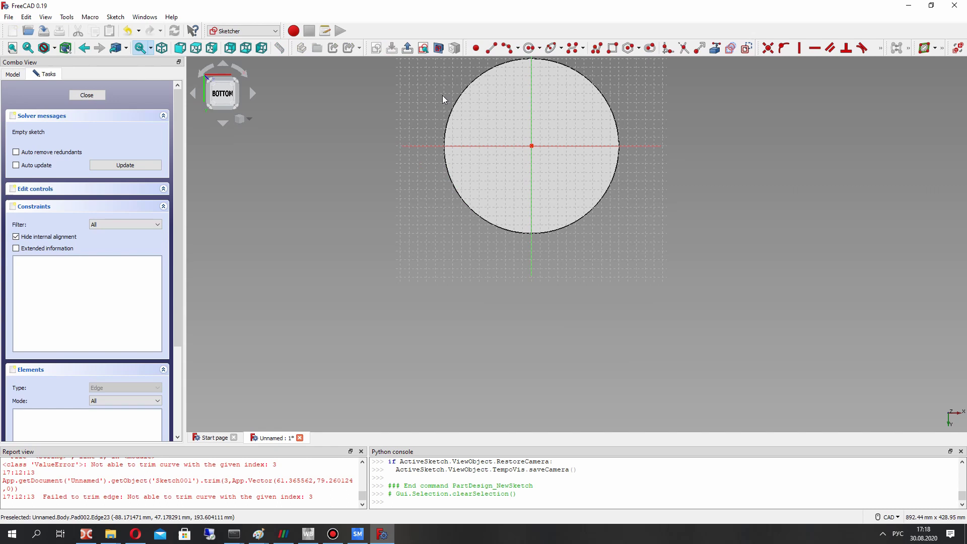
{"action": "left_click", "coordinate": [529, 48]}
{"action": "left_click", "coordinate": [531, 146]}
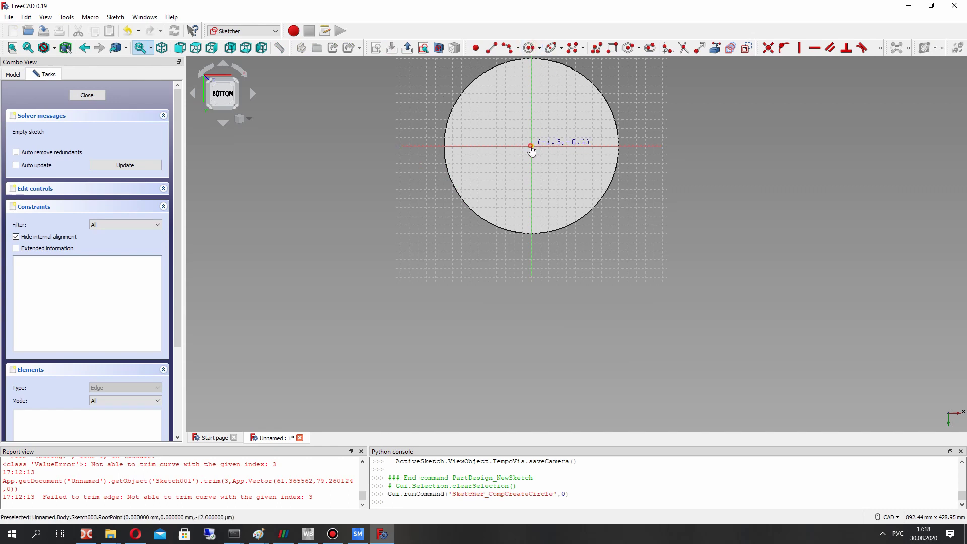
{"action": "left_click", "coordinate": [548, 130]}
Add a radius constraint of 8 mm to the circle on the disc's underside
{"action": "scroll", "coordinate": [533, 147], "scroll_direction": "up", "scroll_amount": 5}
{"action": "scroll", "coordinate": [528, 141], "scroll_direction": "down", "scroll_amount": 5}
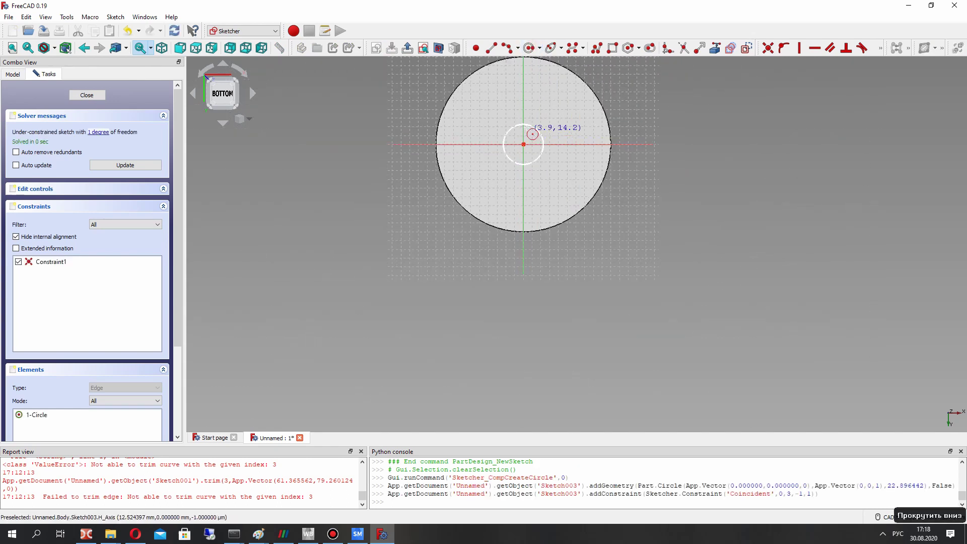
{"action": "scroll", "coordinate": [544, 196], "scroll_direction": "up", "scroll_amount": 3}
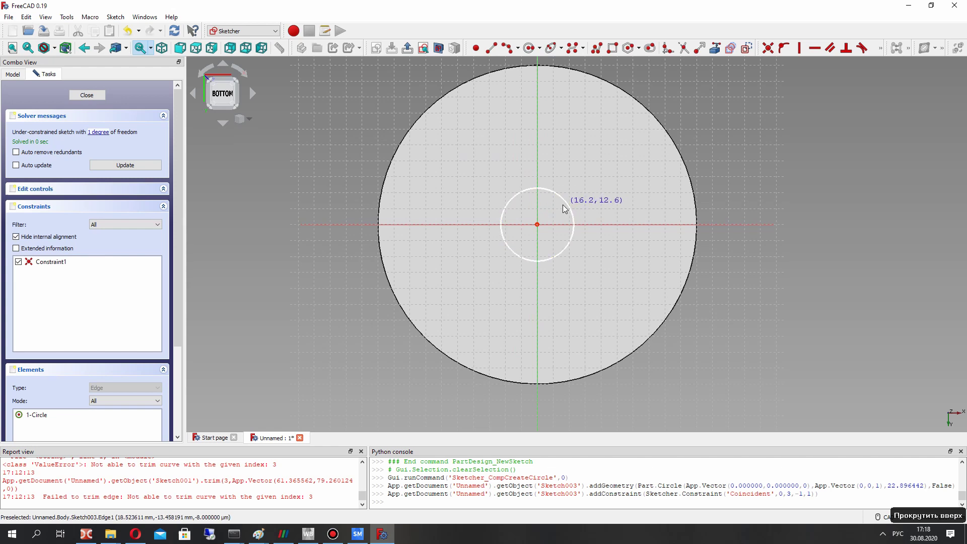
{"action": "left_click", "coordinate": [567, 207]}
{"action": "left_click", "coordinate": [881, 48]}
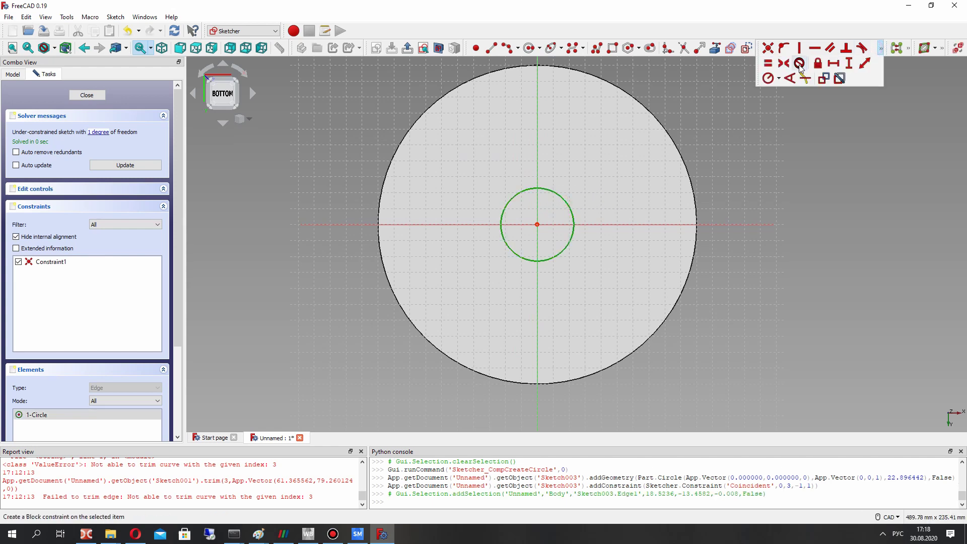
{"action": "left_click", "coordinate": [769, 78]}
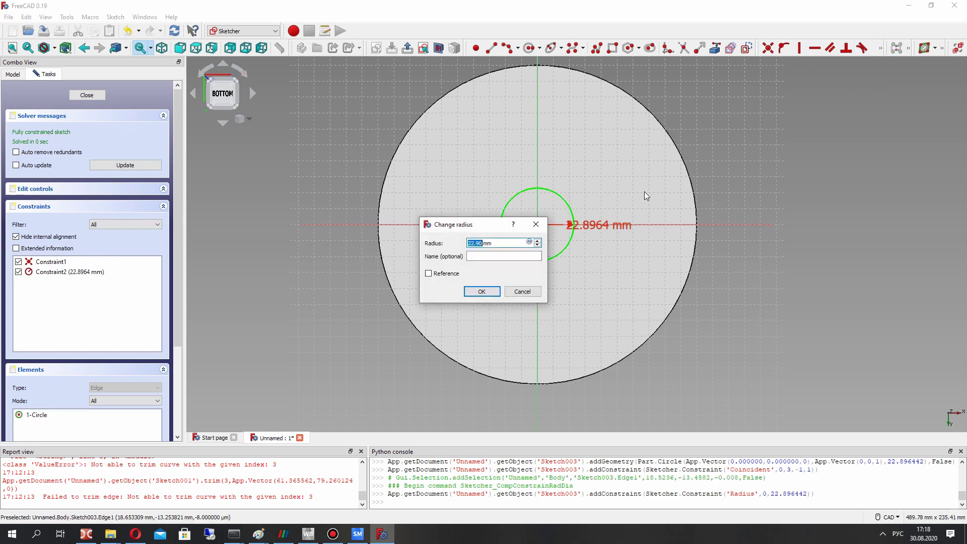
{"action": "type", "text": "8"}
{"action": "key", "text": "Return"}
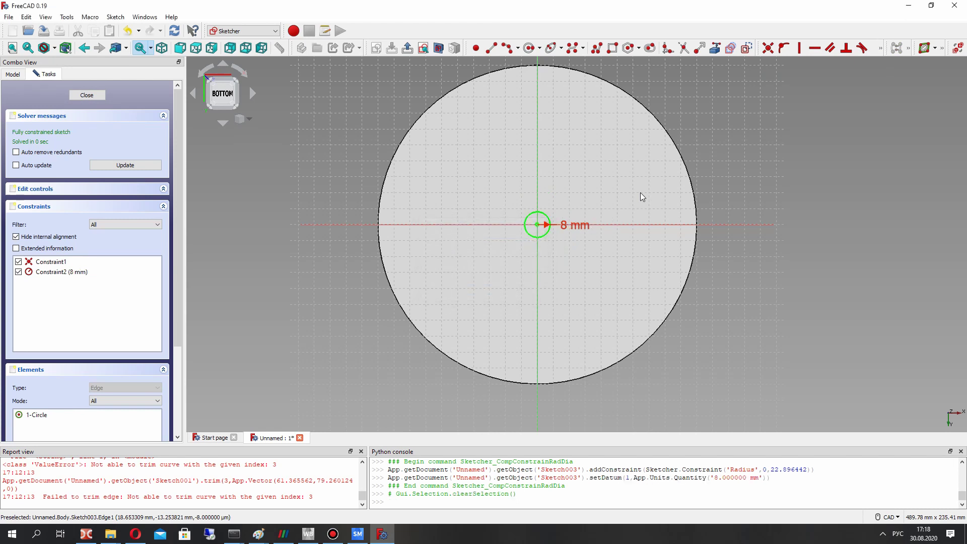
Move the radius dimension label off the horizontal axis and set the circle's radius to 10 mm
{"action": "scroll", "coordinate": [533, 207], "scroll_direction": "down", "scroll_amount": 3}
{"action": "scroll", "coordinate": [470, 216], "scroll_direction": "down", "scroll_amount": 2}
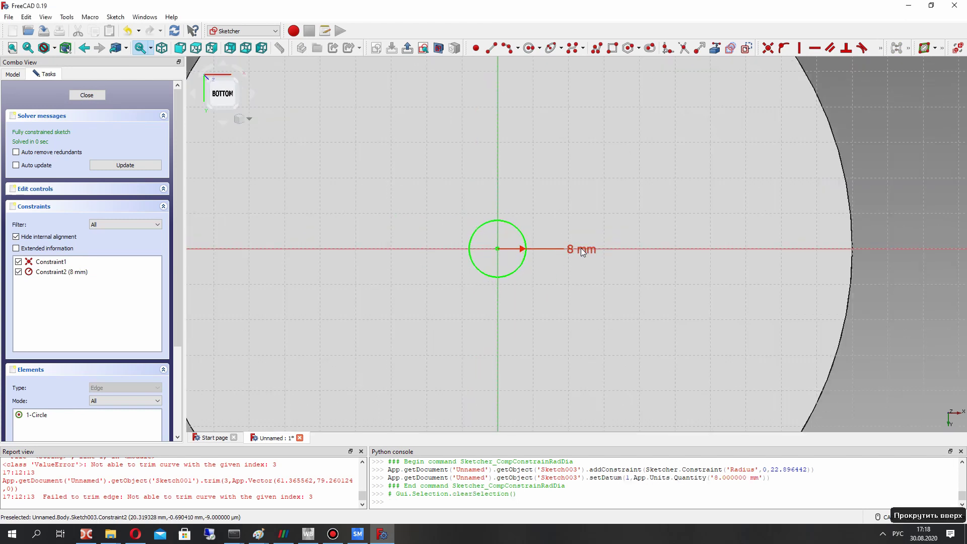
{"action": "left_click_drag", "start_coordinate": [579, 253], "coordinate": [585, 284]}
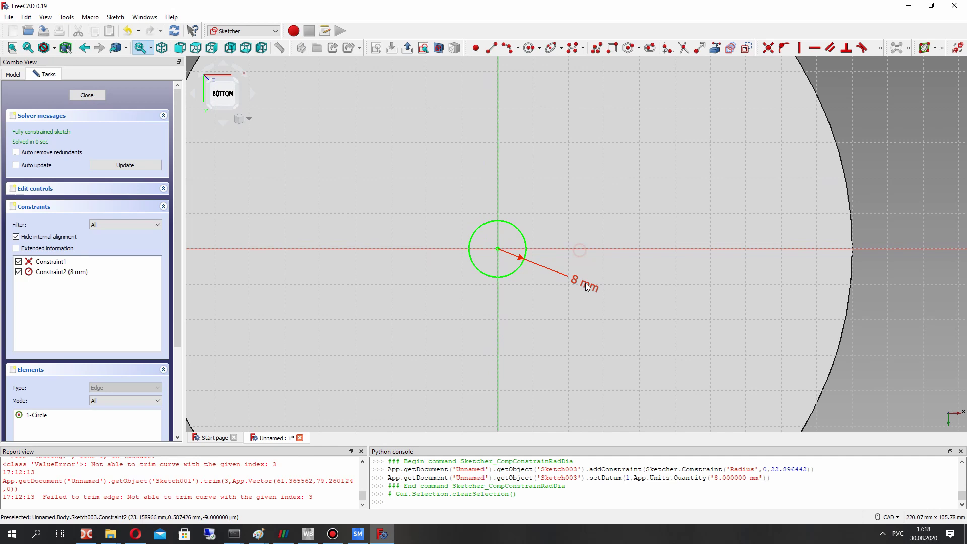
{"action": "double_click", "coordinate": [586, 283]}
{"action": "key", "text": "Return"}
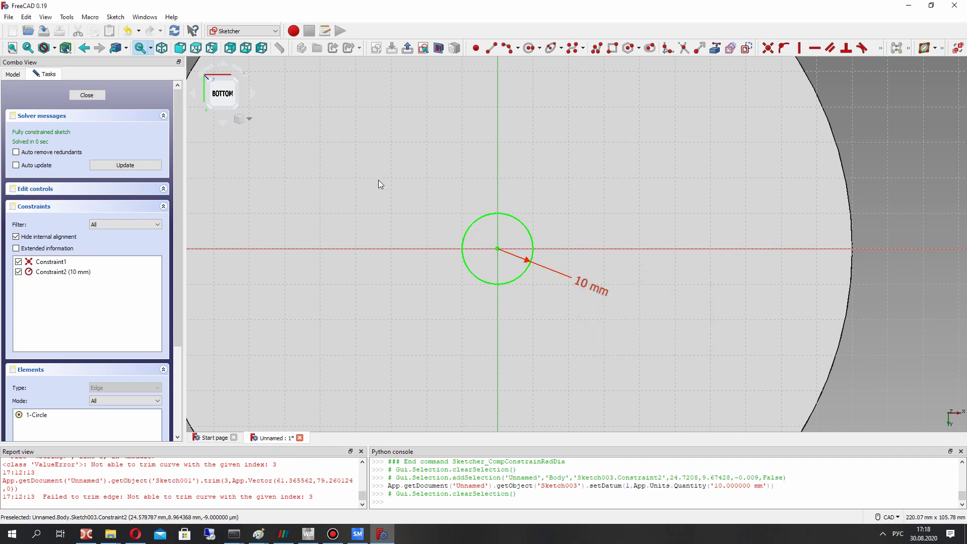
Draw a horizontal chord about 8 mm long near the circle's upper edge, ends on the circle, and shift it slightly toward the center
{"action": "left_click", "coordinate": [491, 48]}
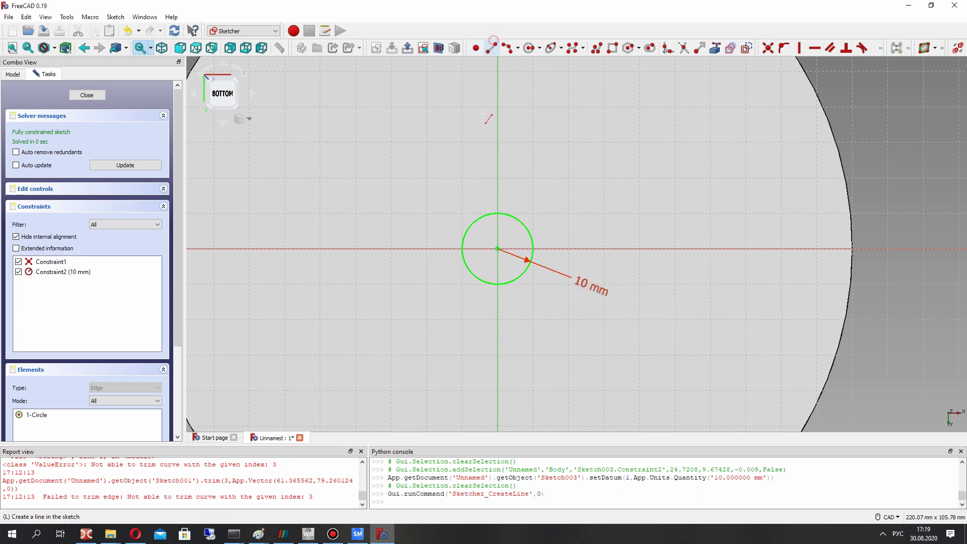
{"action": "left_click", "coordinate": [486, 214]}
{"action": "left_click", "coordinate": [513, 216]}
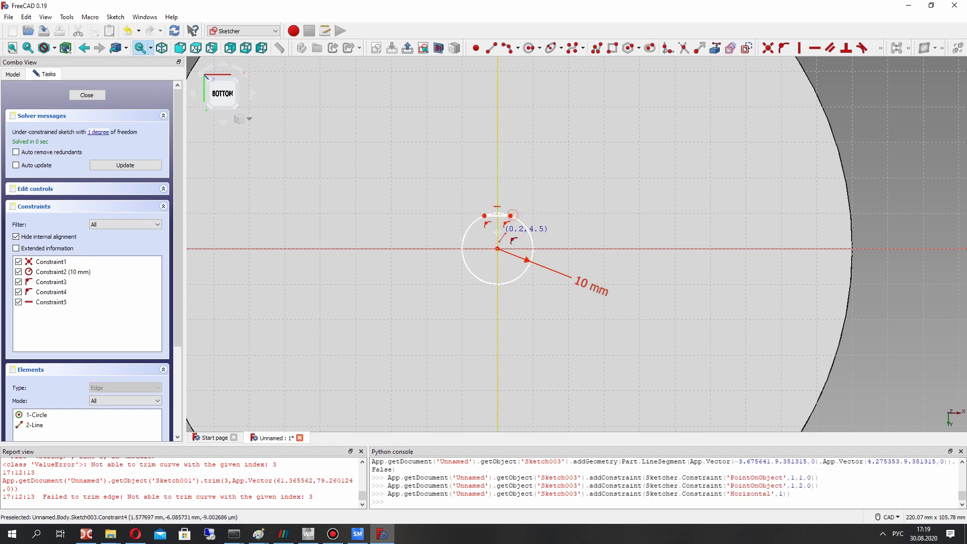
{"action": "scroll", "coordinate": [513, 216], "scroll_direction": "up", "scroll_amount": 3}
{"action": "left_click_drag", "start_coordinate": [543, 223], "coordinate": [522, 201]}
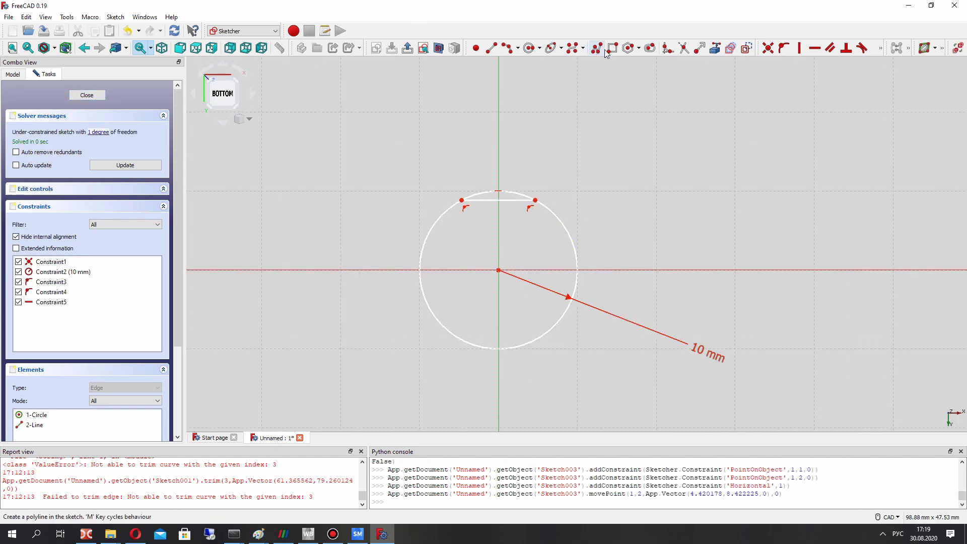
Trim away the circle's arc above the chord to leave a flat-sided profile, and close the sketch
{"action": "left_click", "coordinate": [684, 48]}
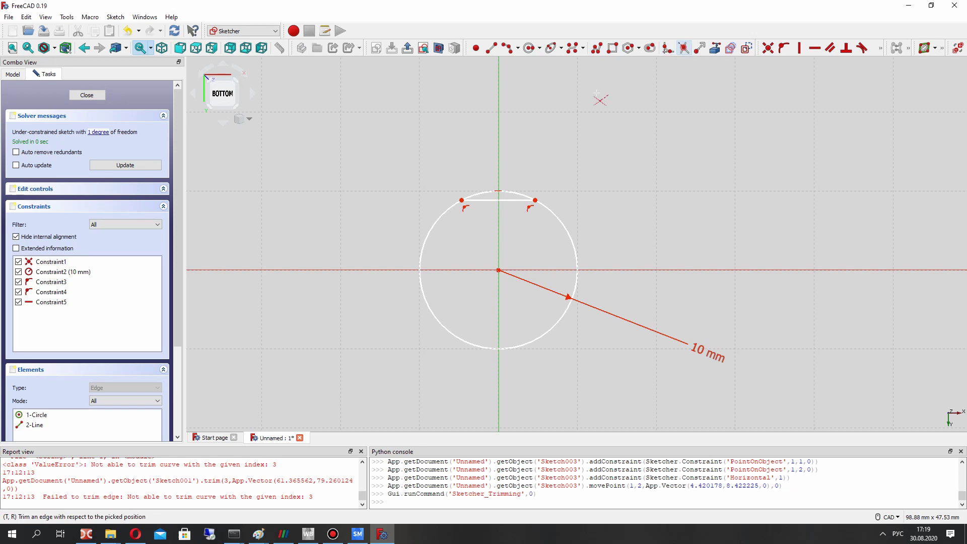
{"action": "left_click", "coordinate": [515, 192]}
{"action": "left_click", "coordinate": [82, 96]}
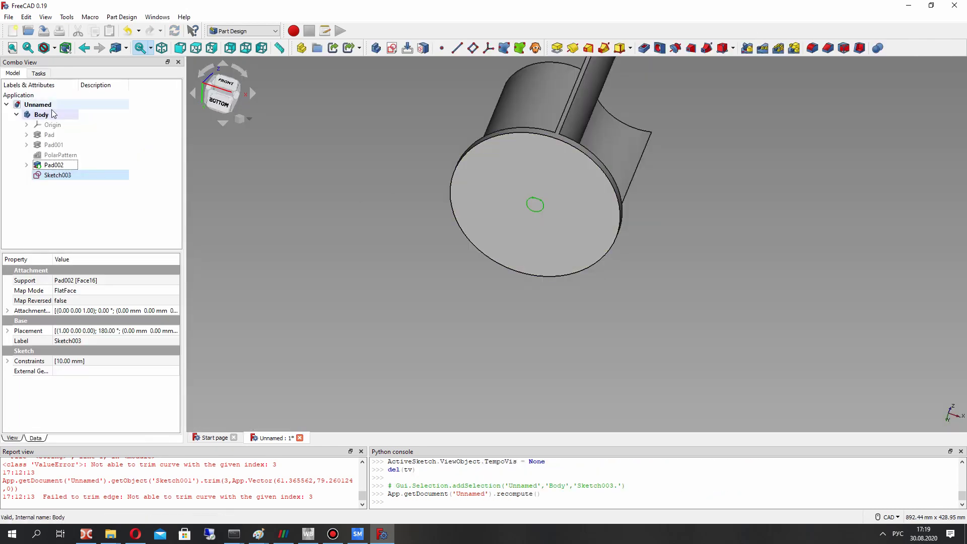
Pad the flat-sided profile 50 mm outward from the disc's underside
{"action": "left_click", "coordinate": [556, 49]}
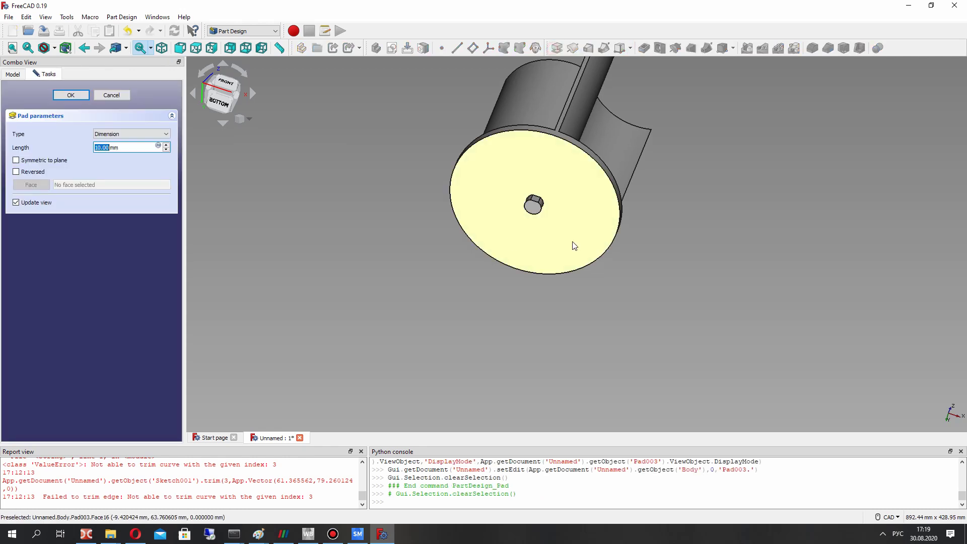
{"action": "type", "text": "30"}
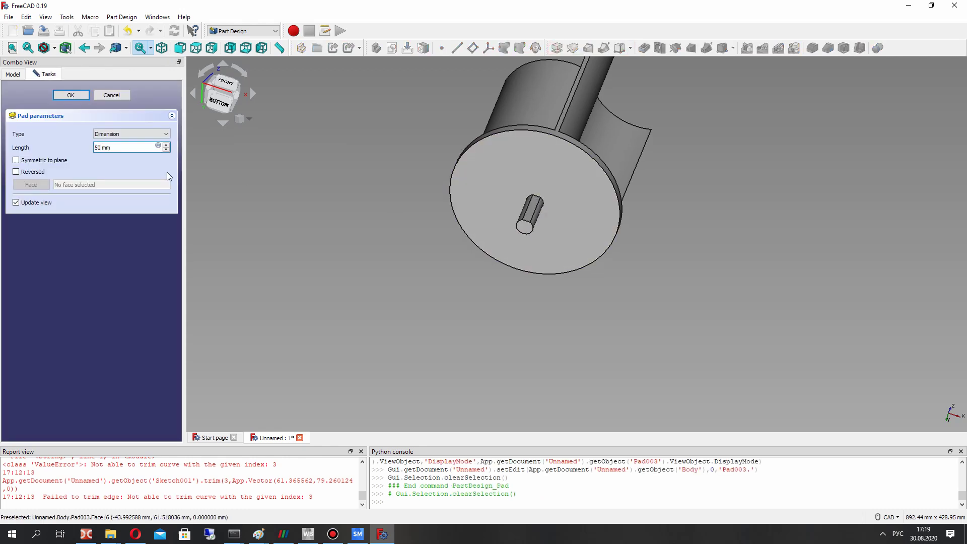
{"action": "left_click", "coordinate": [71, 95]}
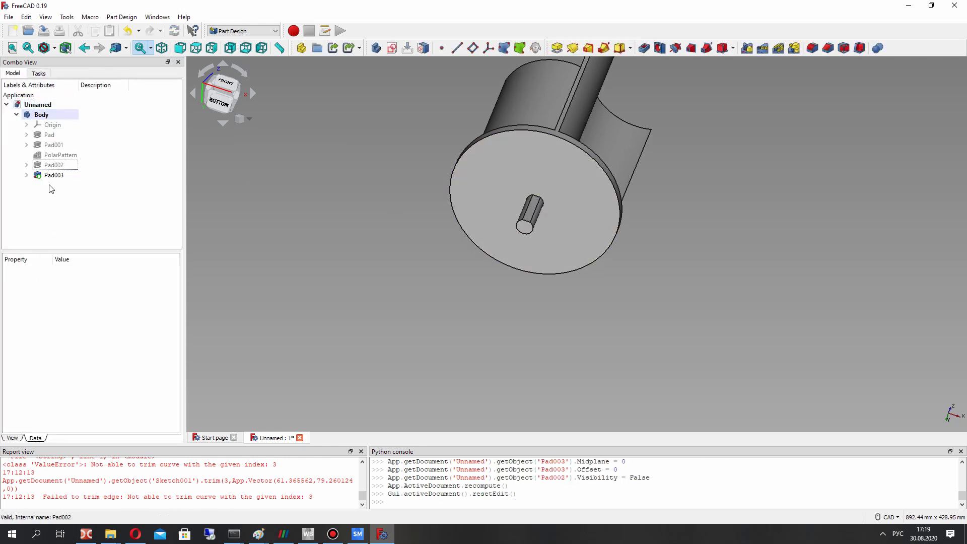
Set Refine to true for the flat-sided shaft pad below the disc
{"action": "left_click", "coordinate": [54, 175]}
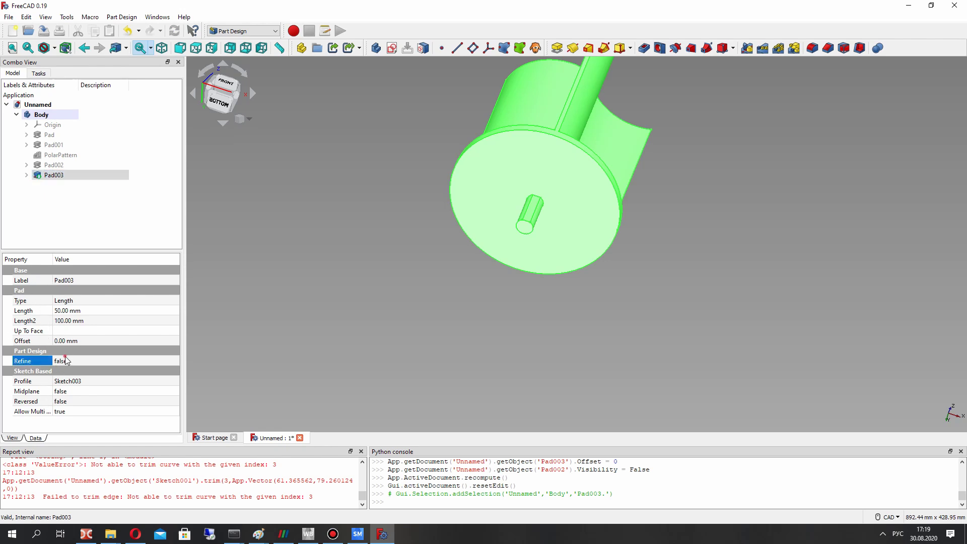
{"action": "left_click", "coordinate": [352, 266]}
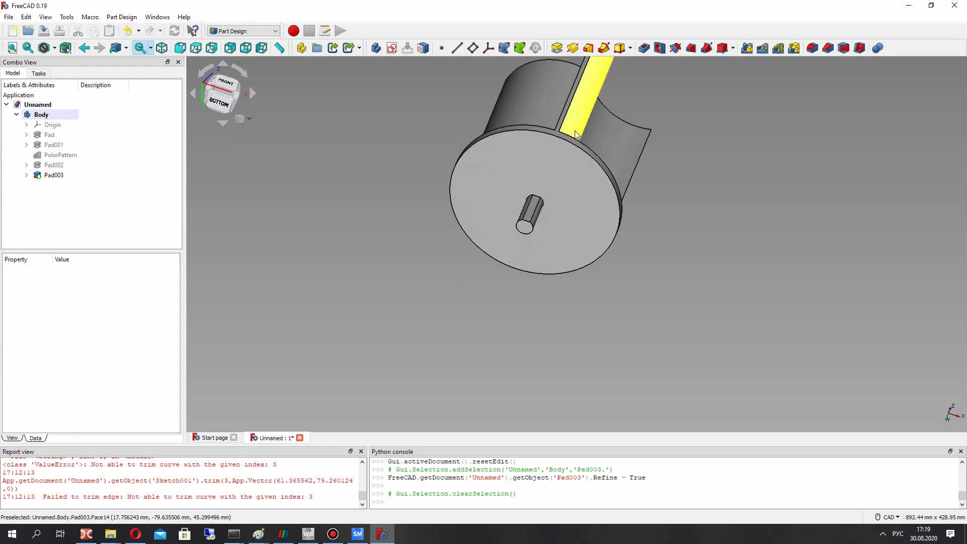
{"action": "right_click_drag", "start_coordinate": [353, 265], "coordinate": [590, 339]}
{"action": "right_click_drag", "start_coordinate": [553, 214], "coordinate": [430, 194]}
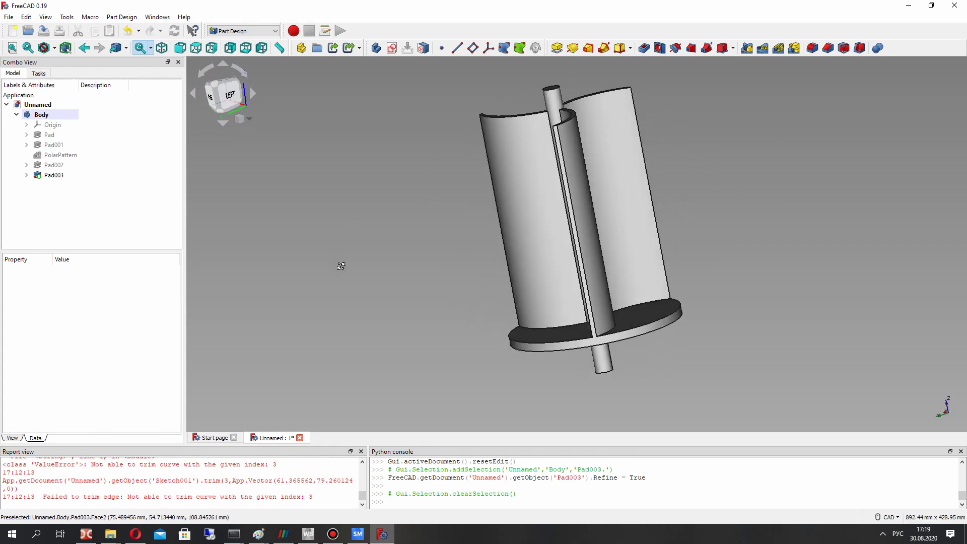
{"action": "middle_click", "coordinate": [469, 322]}
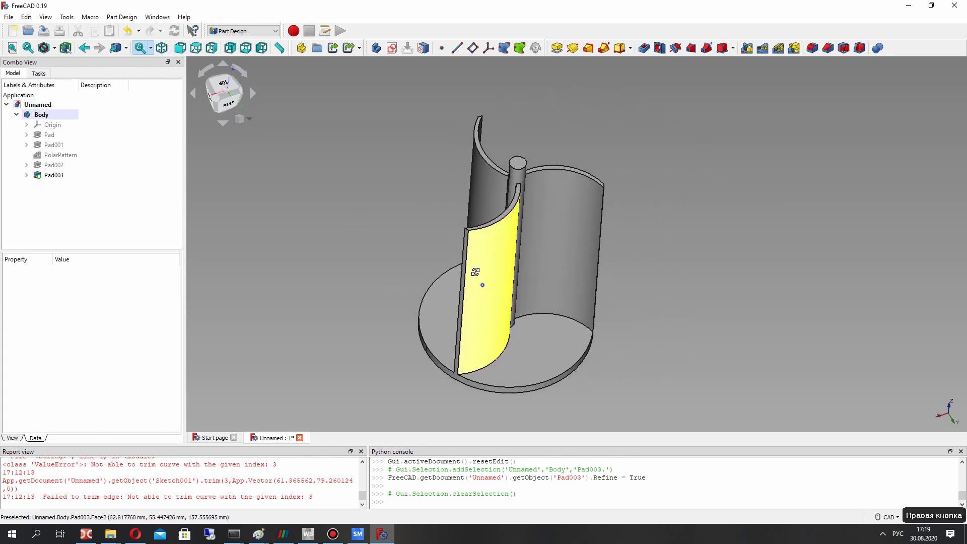